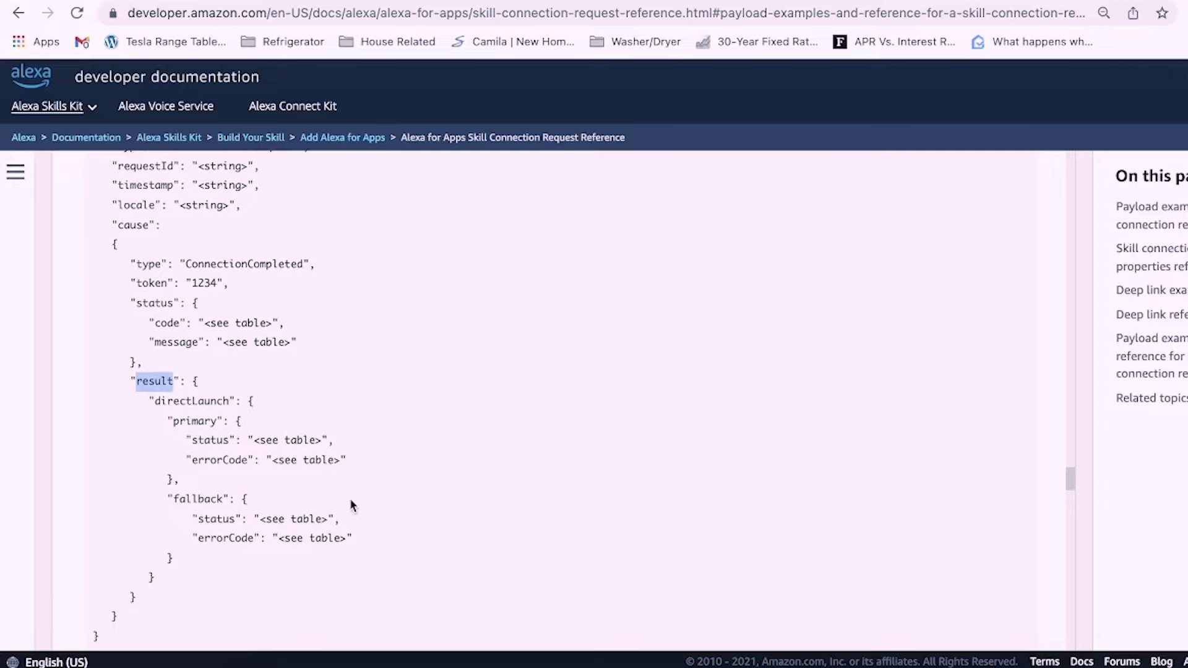
# Step: Examine the directLaunch response payload example and its reference table of connection codes, statuses and error codes
pyautogui.scroll(-7, 352, 506)
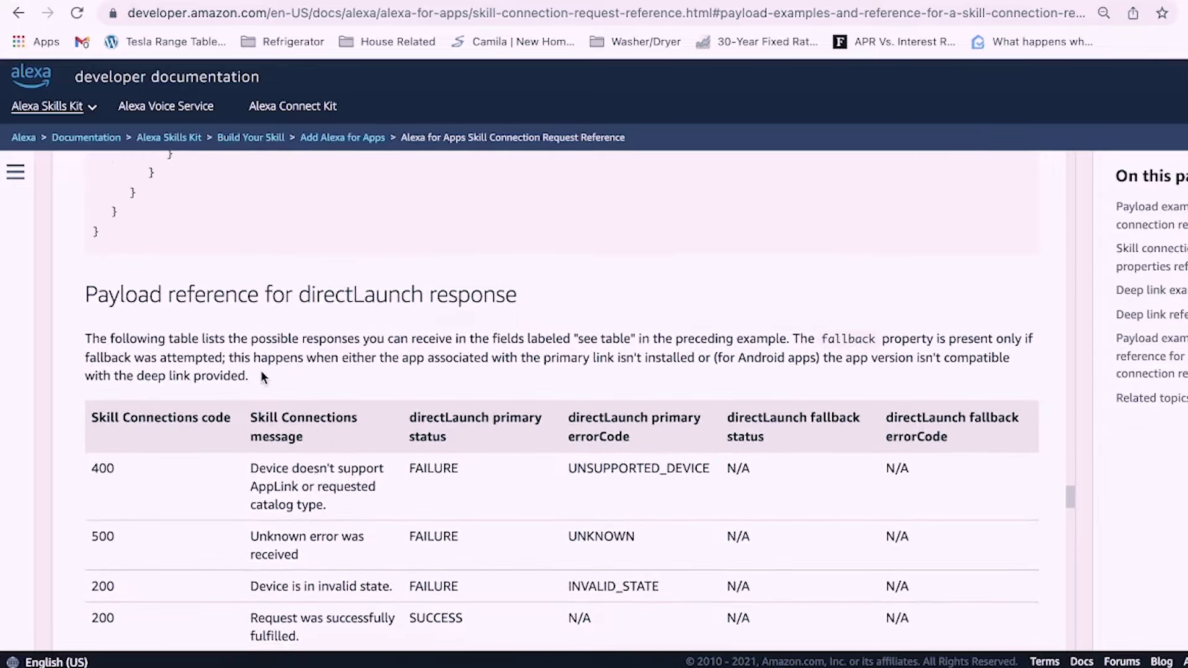
pyautogui.scroll(5, 261, 376)
pyautogui.scroll(-5, 261, 376)
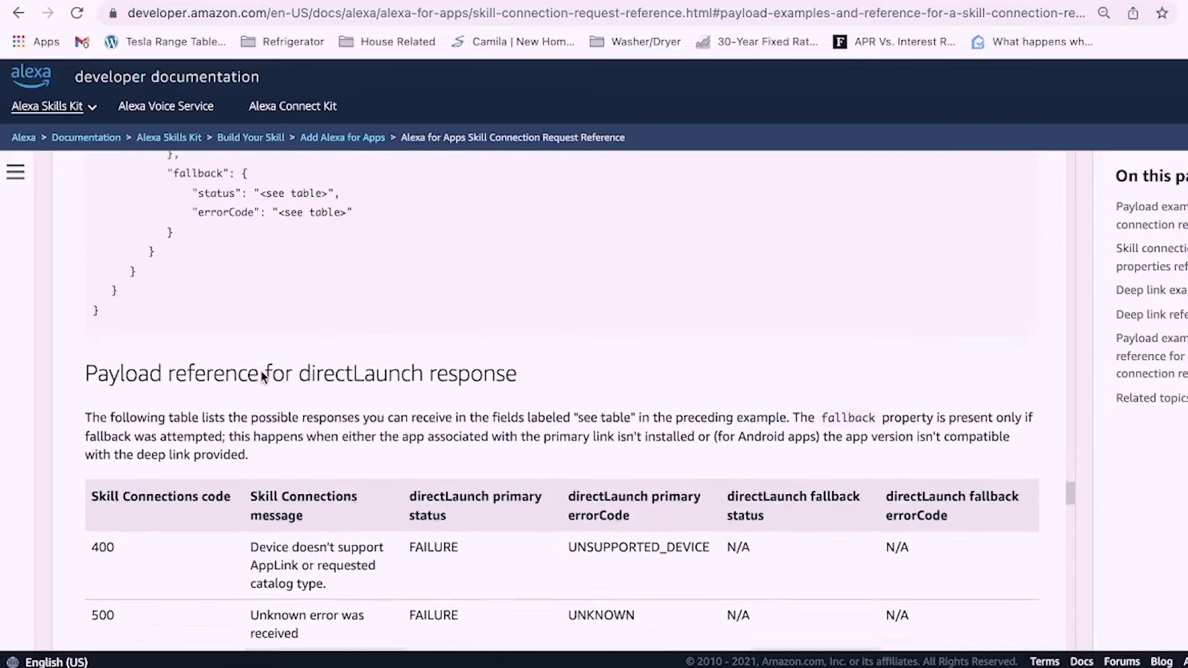
pyautogui.scroll(-2, 261, 370)
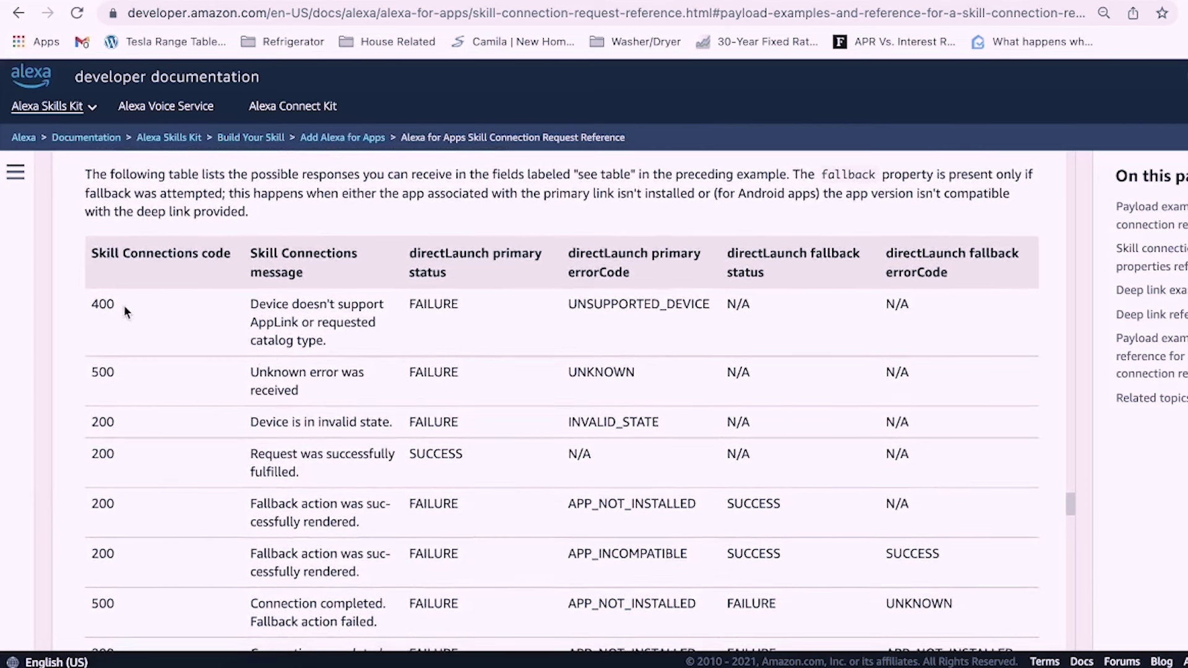
pyautogui.scroll(-1, 100, 307)
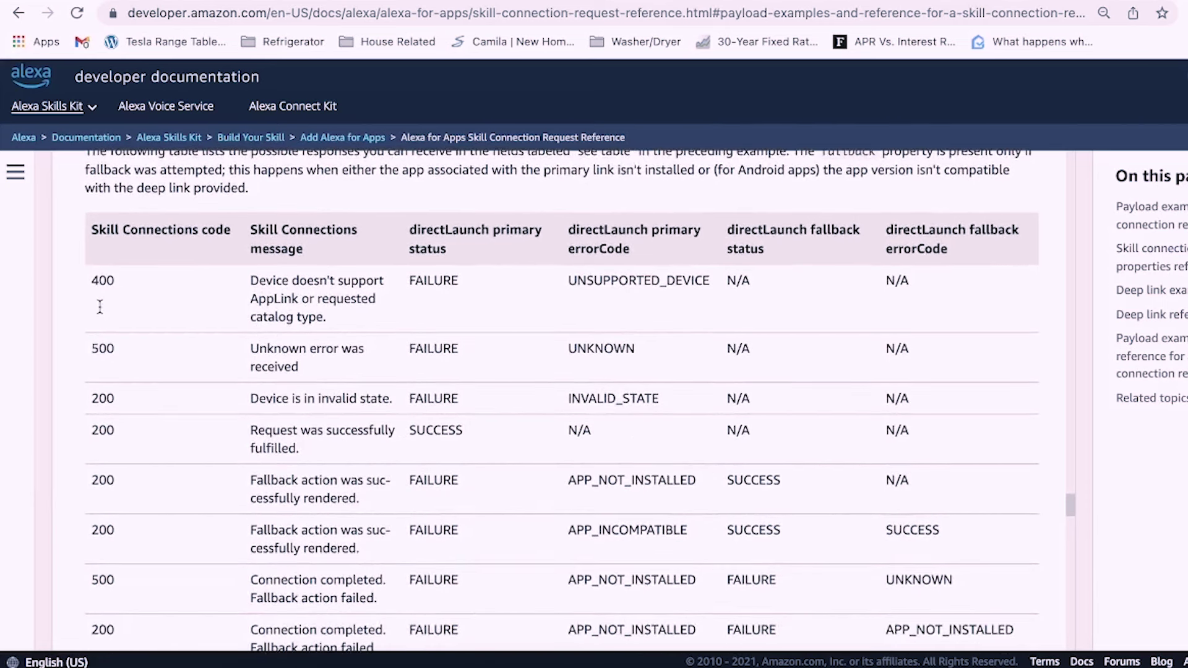
pyautogui.scroll(-1, 100, 307)
pyautogui.scroll(10, 101, 309)
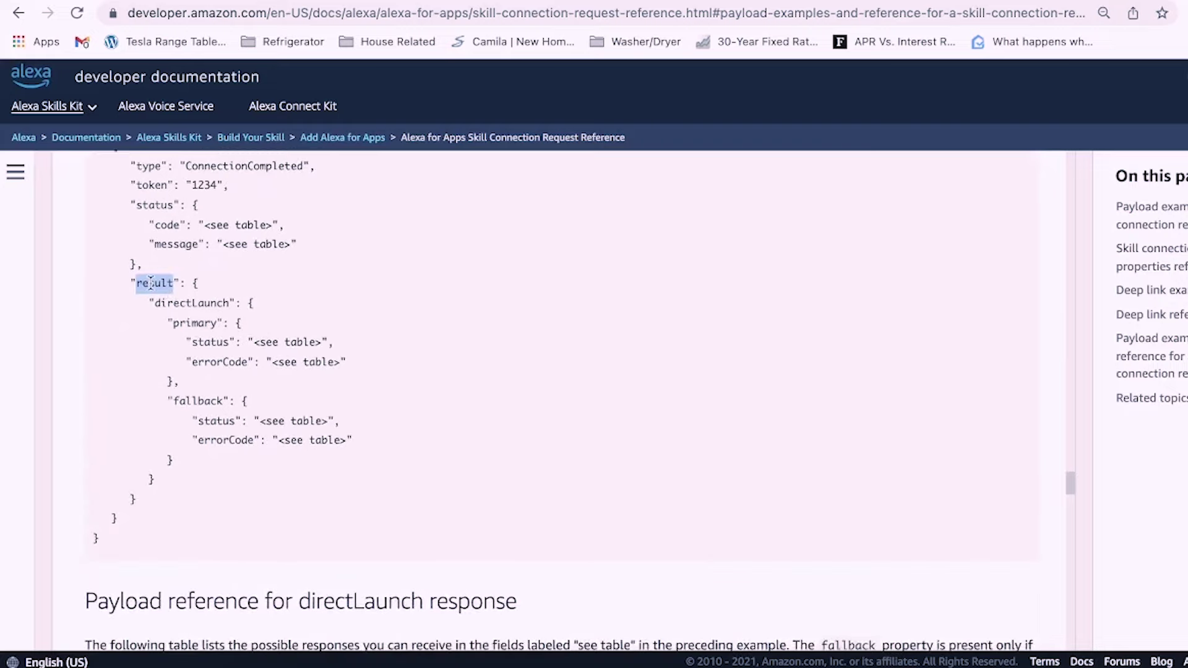
pyautogui.click(206, 314)
pyautogui.doubleClick(203, 303)
pyautogui.scroll(-10, 213, 436)
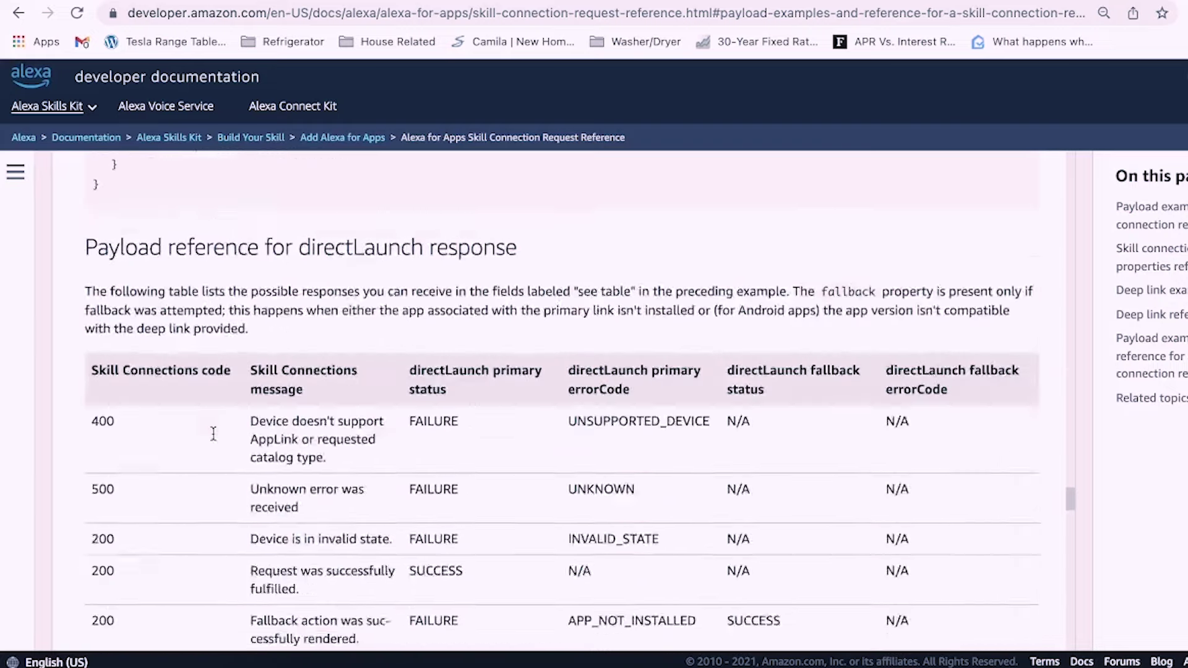
# Step: Read through the directLaunch fallback responses and the sendToDevice response payload example and reference table
pyautogui.scroll(-12, 213, 433)
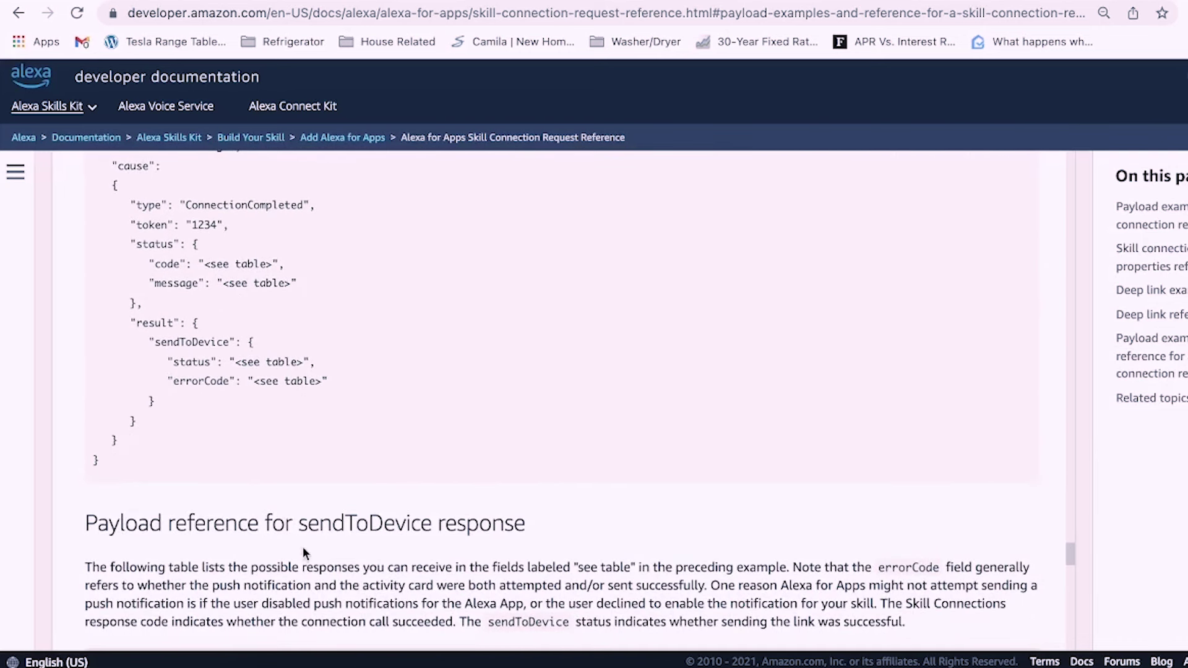
pyautogui.scroll(7, 303, 547)
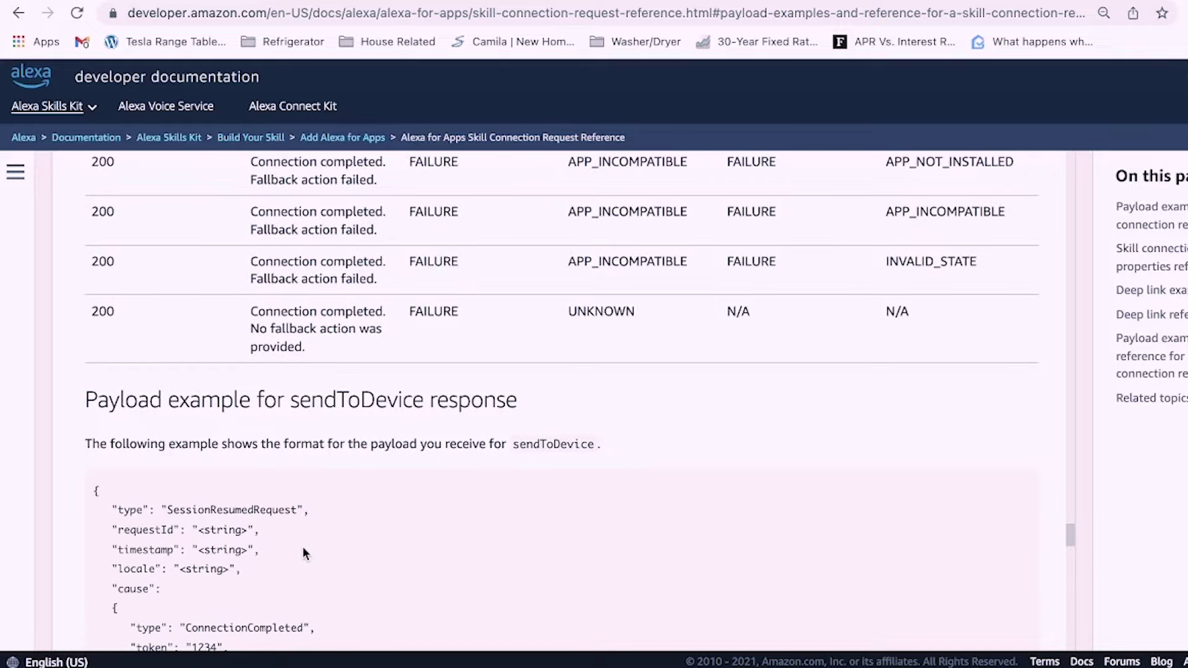
pyautogui.scroll(9, 303, 547)
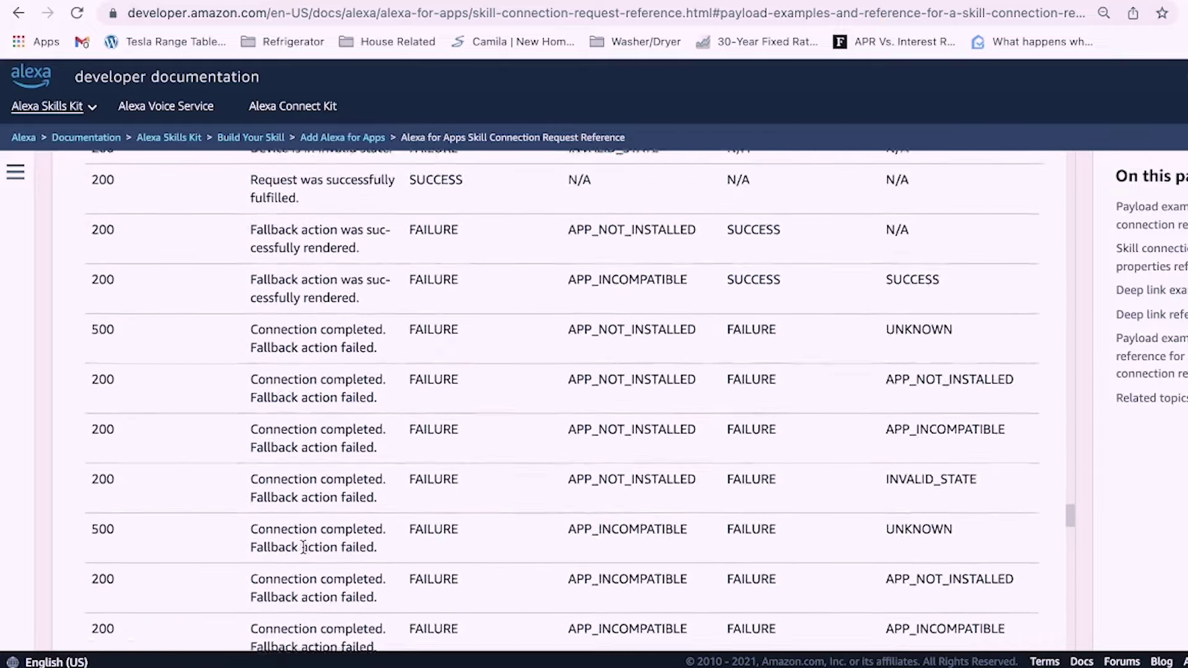
pyautogui.scroll(2, 303, 547)
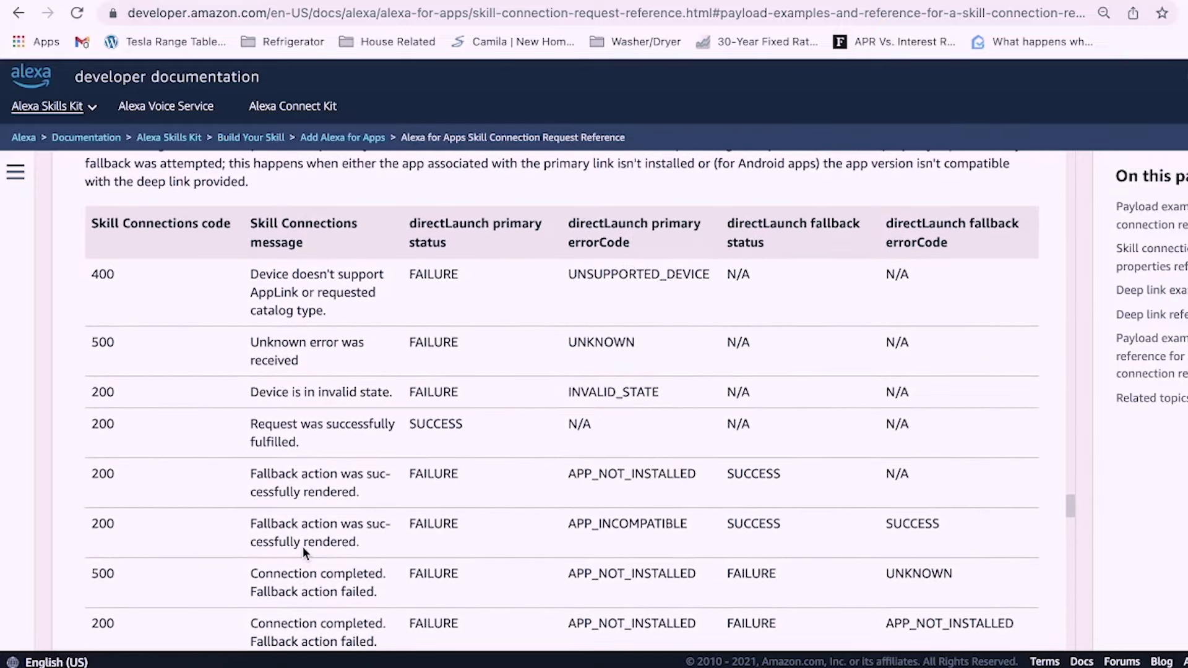
pyautogui.scroll(-5, 302, 547)
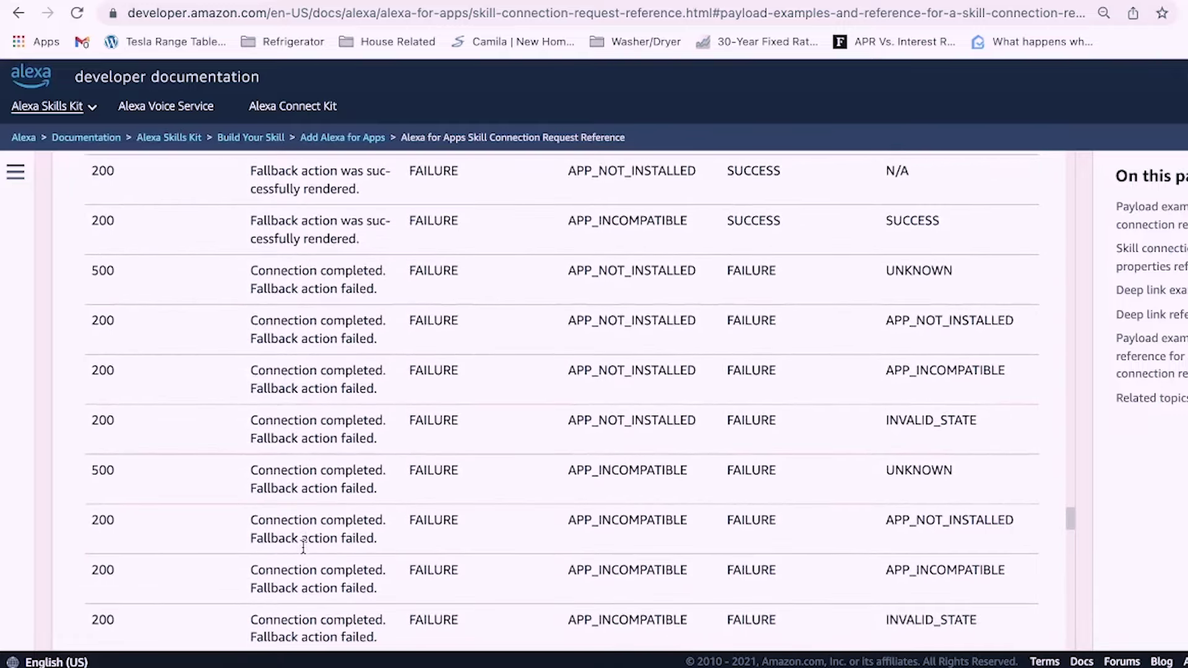
pyautogui.scroll(-2, 302, 547)
pyautogui.scroll(2, 303, 547)
pyautogui.scroll(-10, 303, 547)
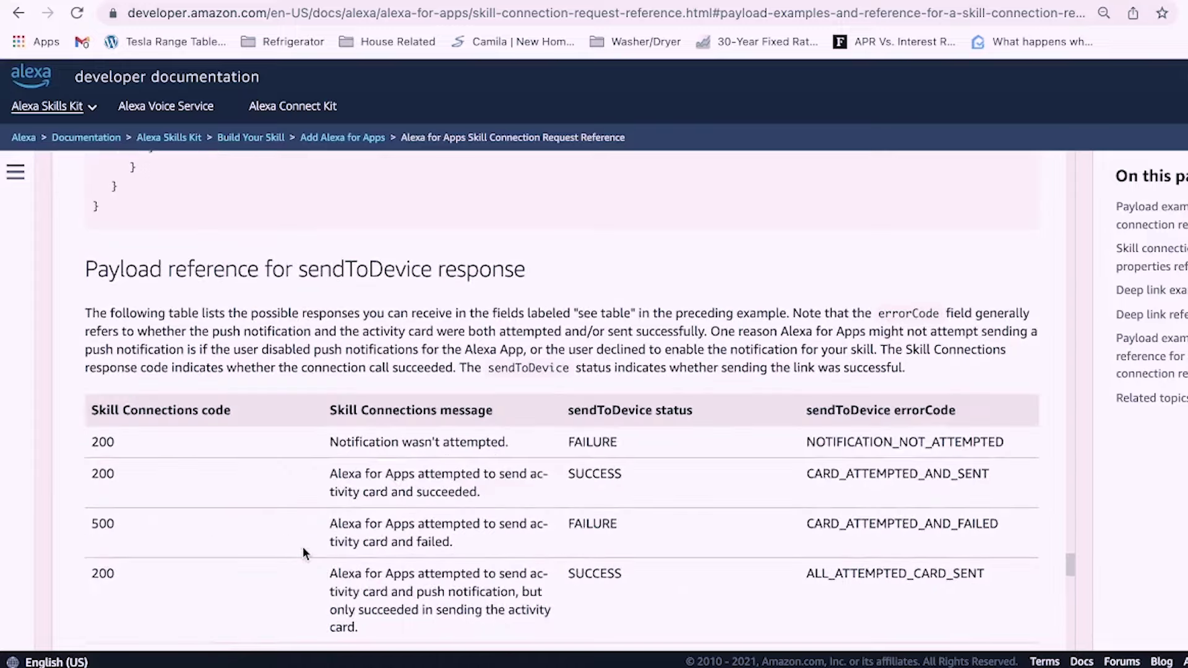
pyautogui.scroll(-4, 303, 548)
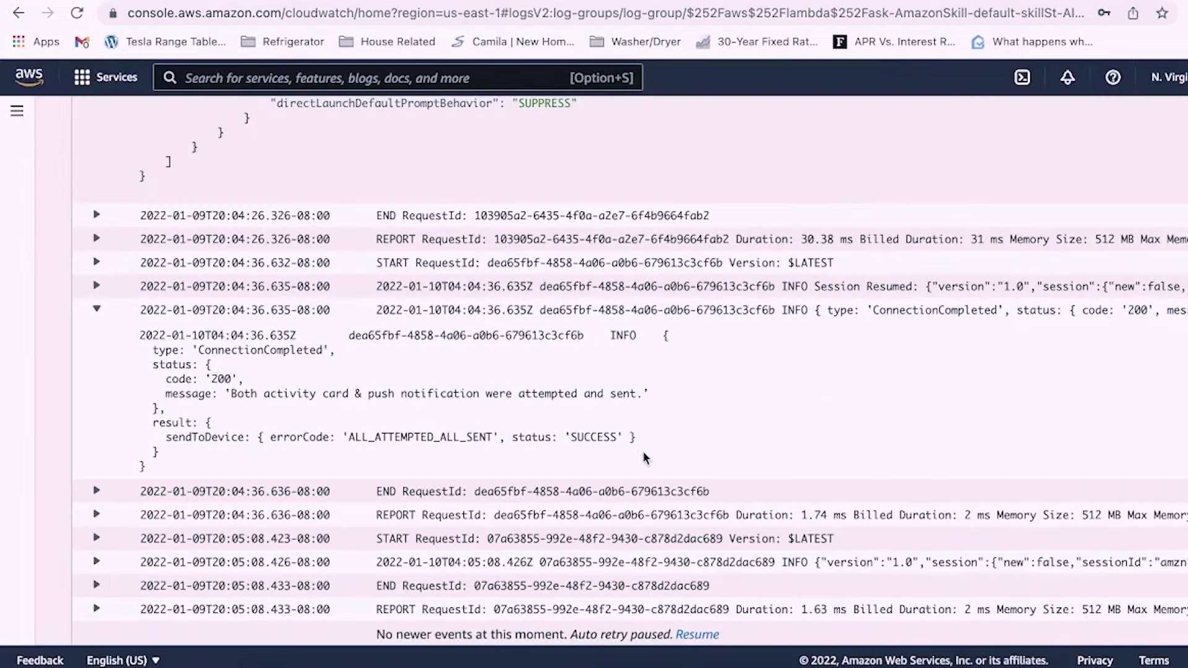
# Step: Examine the ConnectionCompleted log event in CloudWatch, including its sendToDevice result and error code
pyautogui.scroll(5, 644, 458)
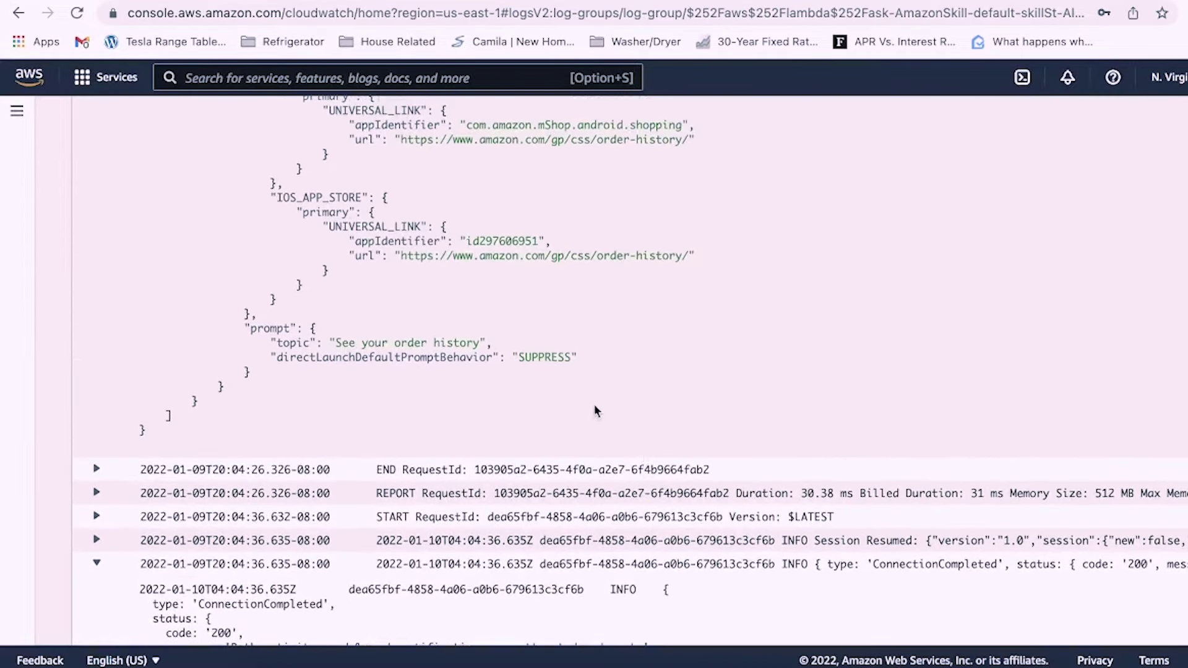
pyautogui.scroll(-4, 606, 376)
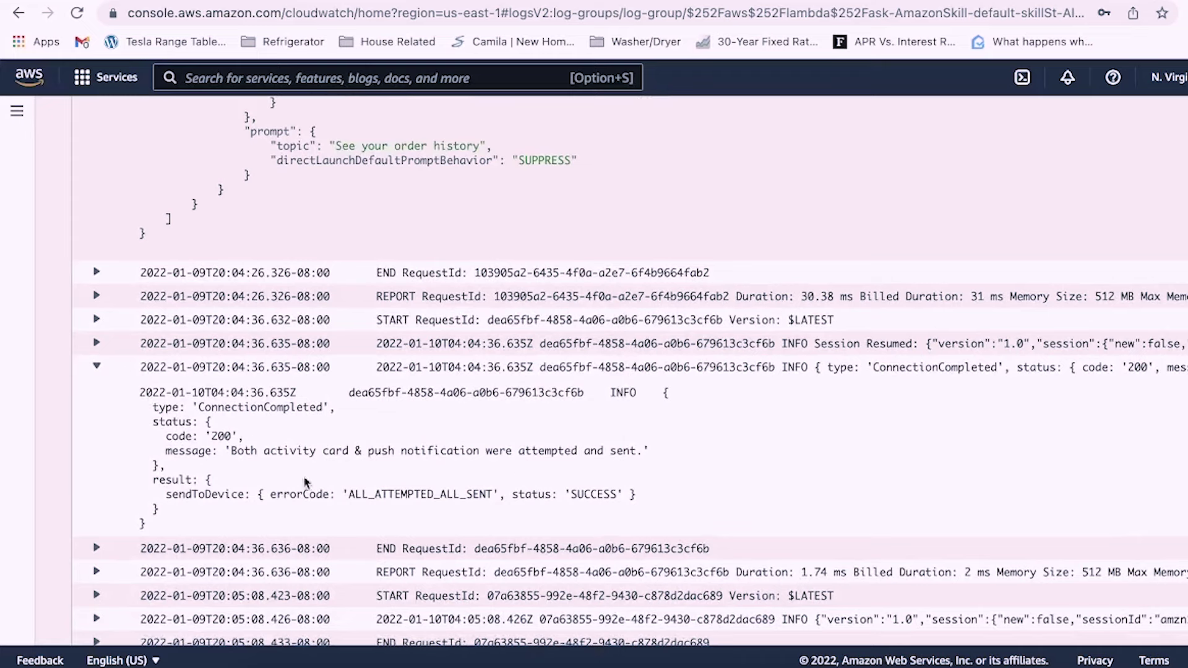
pyautogui.doubleClick(382, 492)
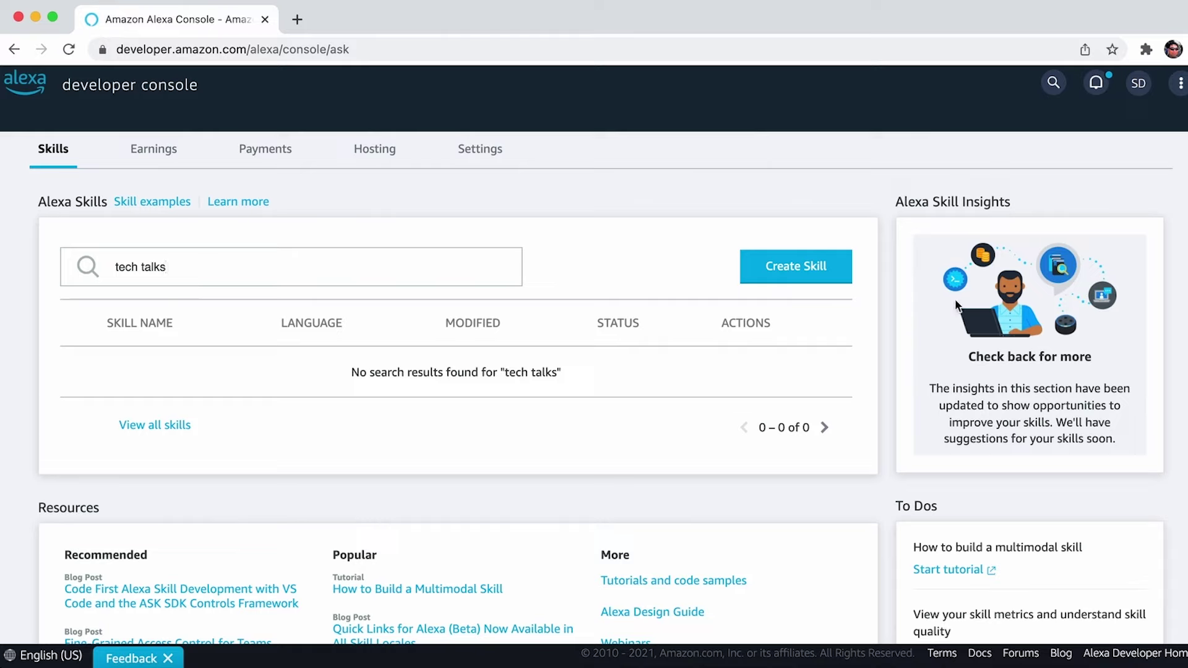
# Step: Start a new skill in the Alexa developer console and name it "alexa tech talks shortcuts skill"
pyautogui.click(813, 281)
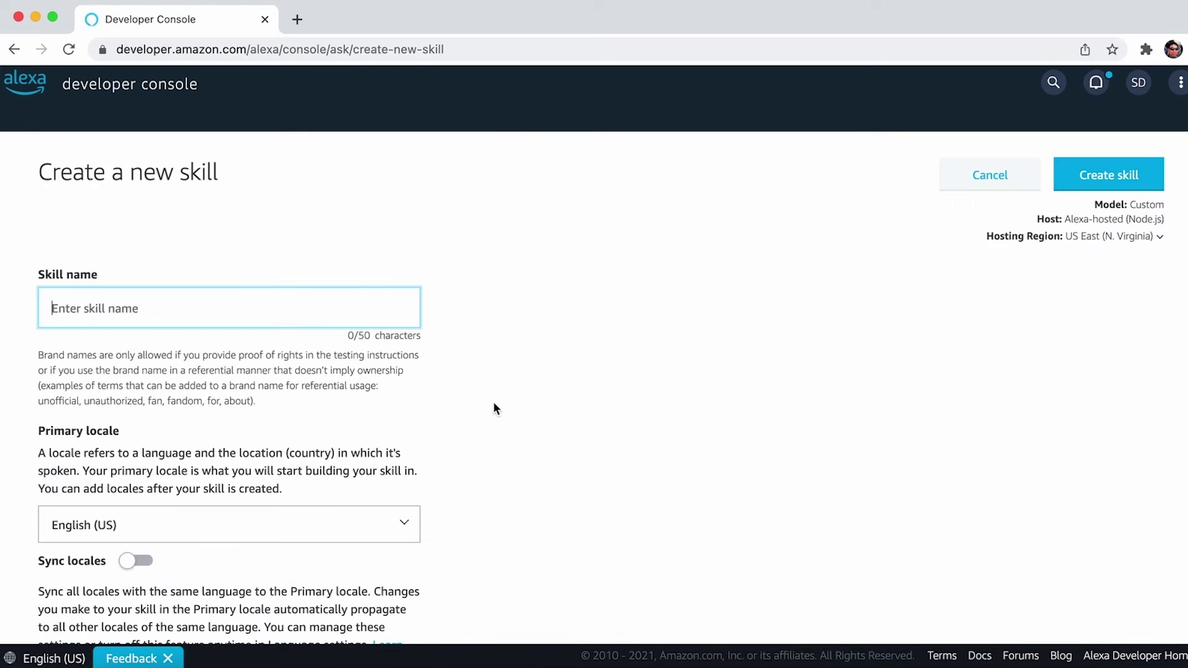
pyautogui.write('alexa te')
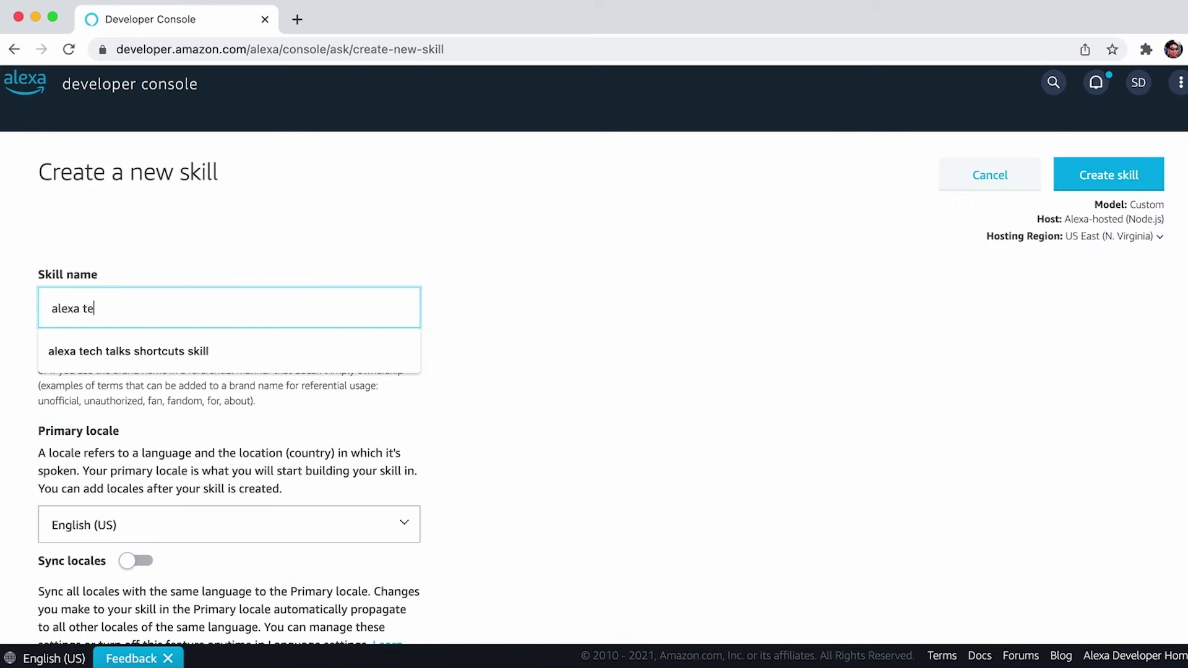
pyautogui.write('ch talks short')
pyautogui.press('Down')
pyautogui.press('Return')
# Step: Choose the App/Website model for the skill and create it
pyautogui.scroll(-5, 676, 448)
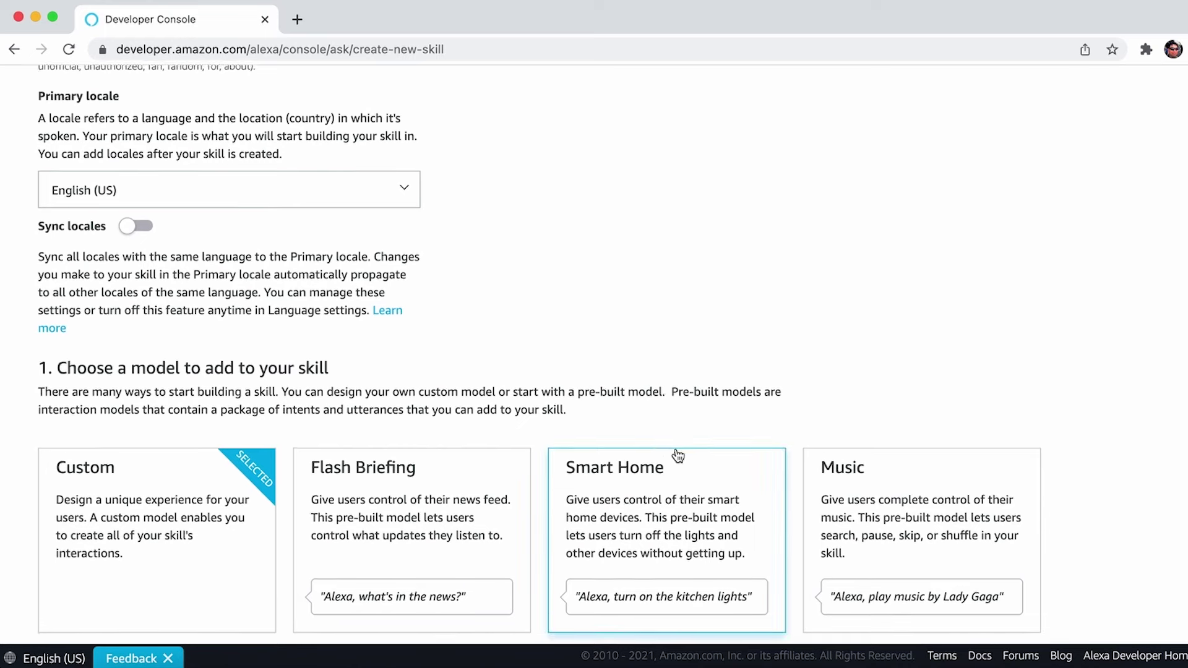
pyautogui.scroll(-2, 678, 456)
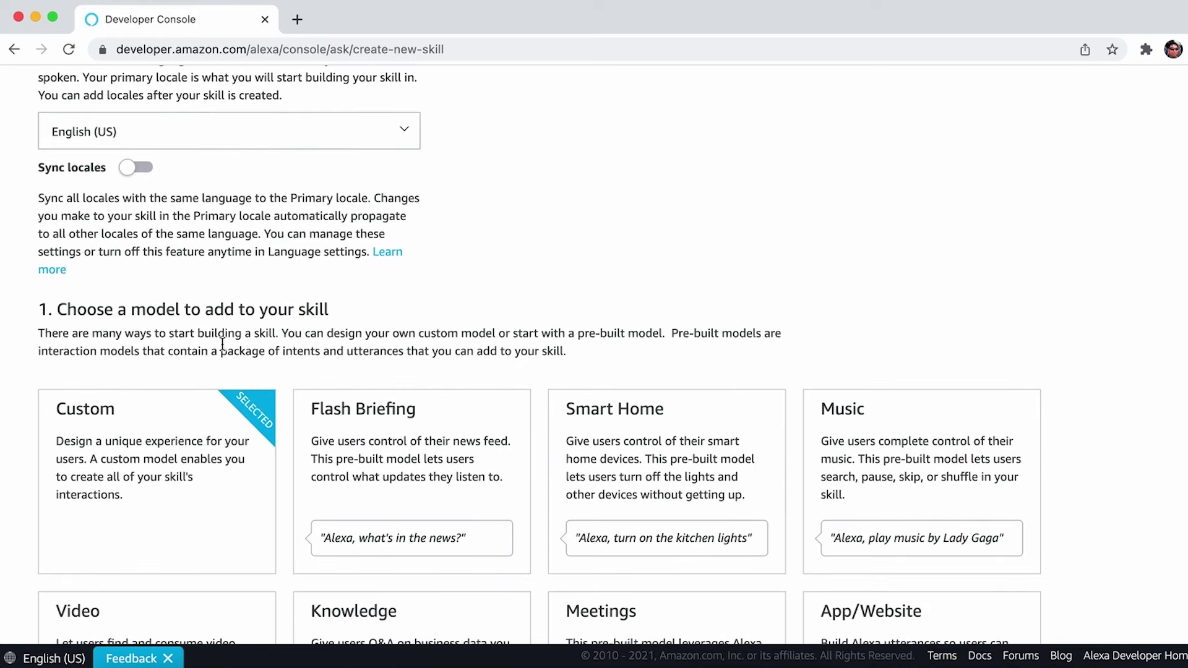
pyautogui.scroll(-7, 222, 344)
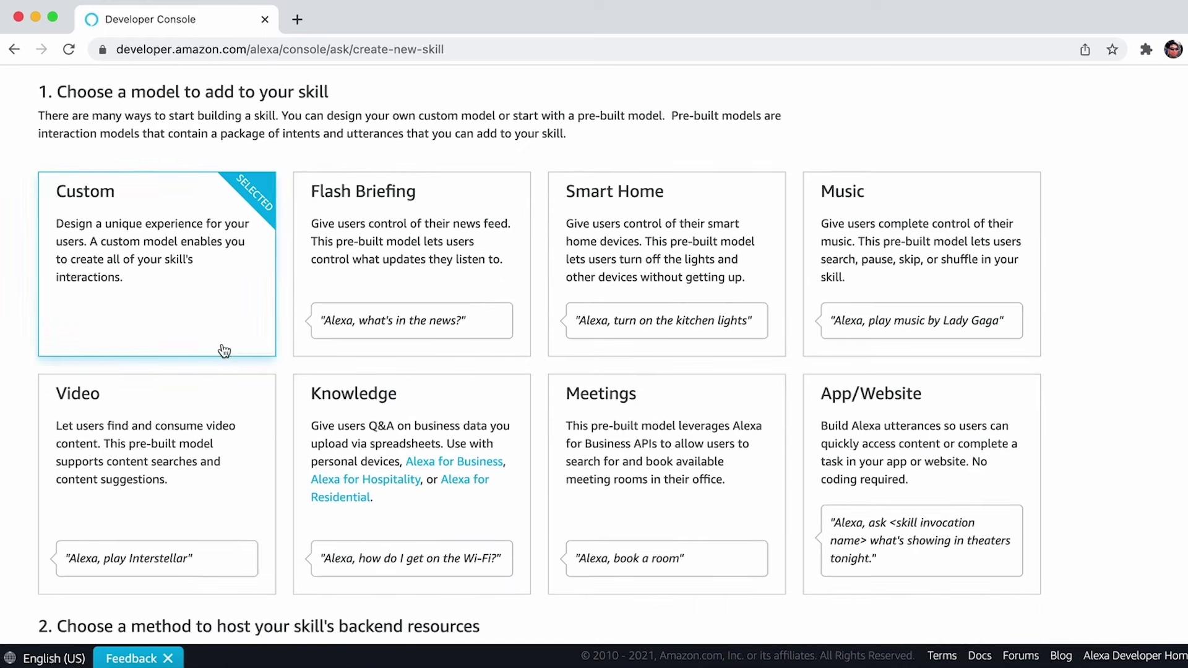
pyautogui.click(1008, 465)
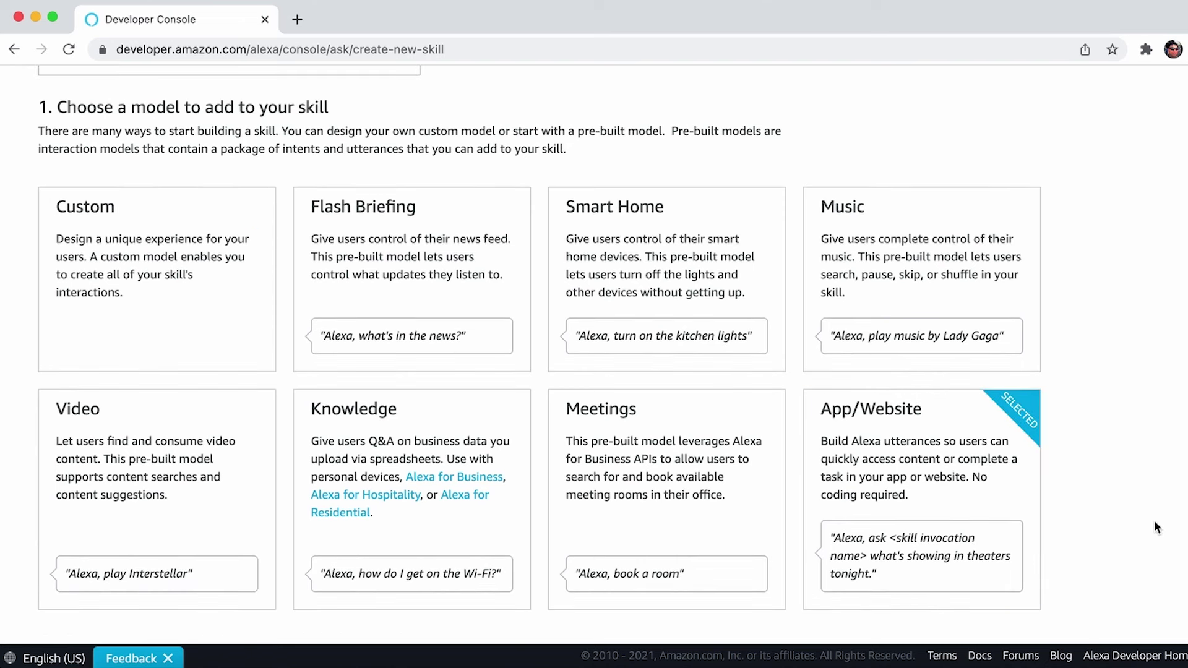
pyautogui.scroll(15, 1149, 360)
pyautogui.click(1125, 178)
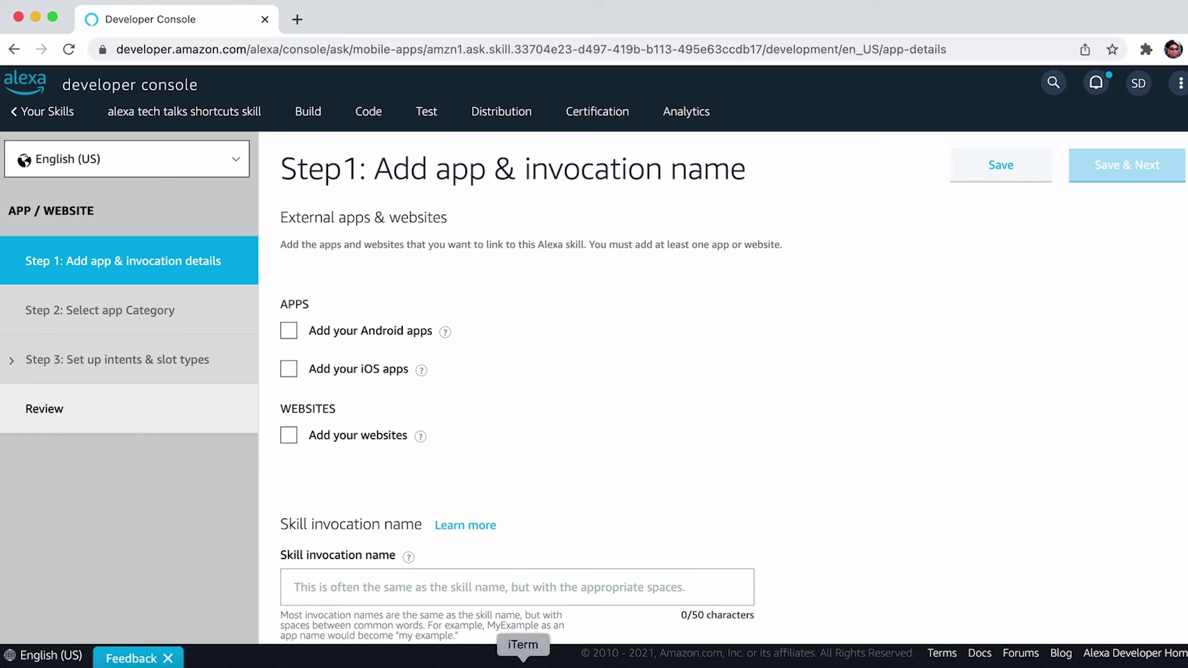
# Step: Enable Android apps and copy the Google Play Store ID com.amazon.mShop.android.shopping from the Excel sheet into its field
pyautogui.click(896, 661)
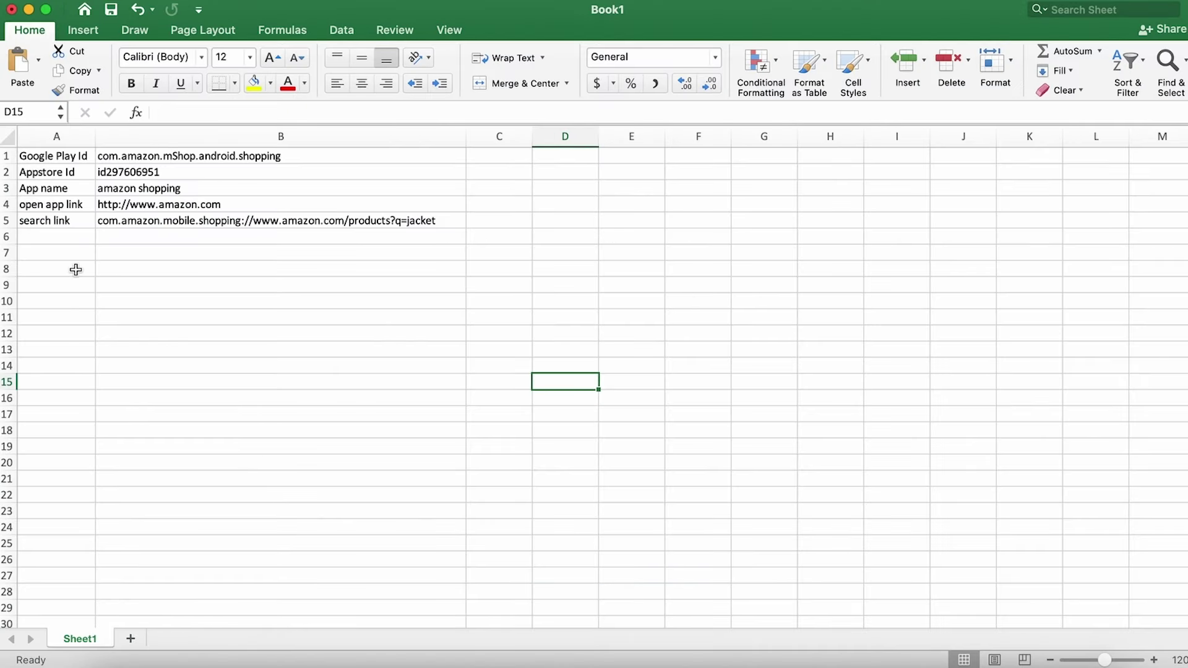
pyautogui.click(284, 156)
pyautogui.press('super+c')
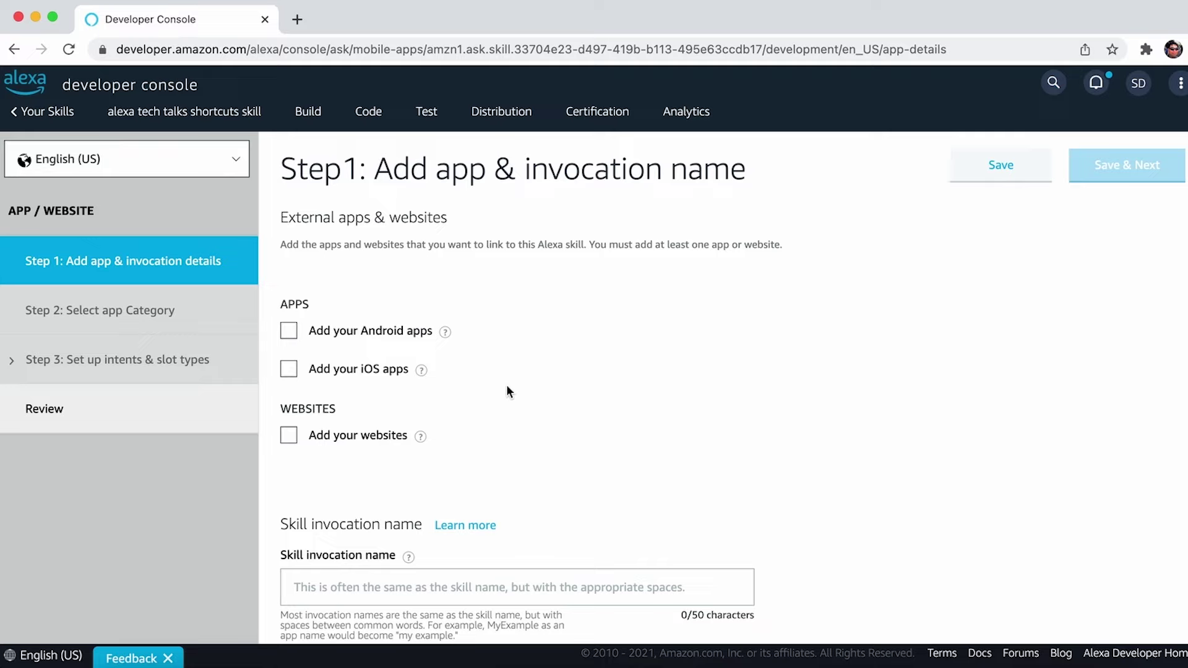
pyautogui.click(288, 333)
pyautogui.click(392, 389)
pyautogui.press('super+v')
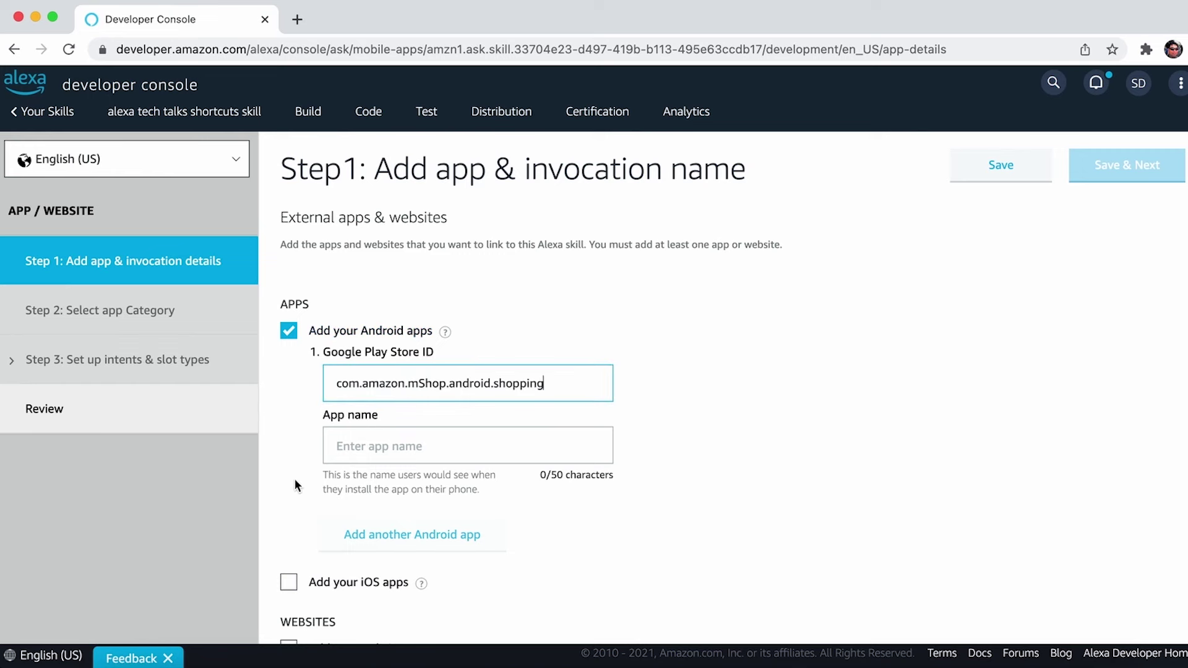
# Step: Copy the app name "amazon shopping" from the Excel sheet into the Android app's name field
pyautogui.press('super+Tab')
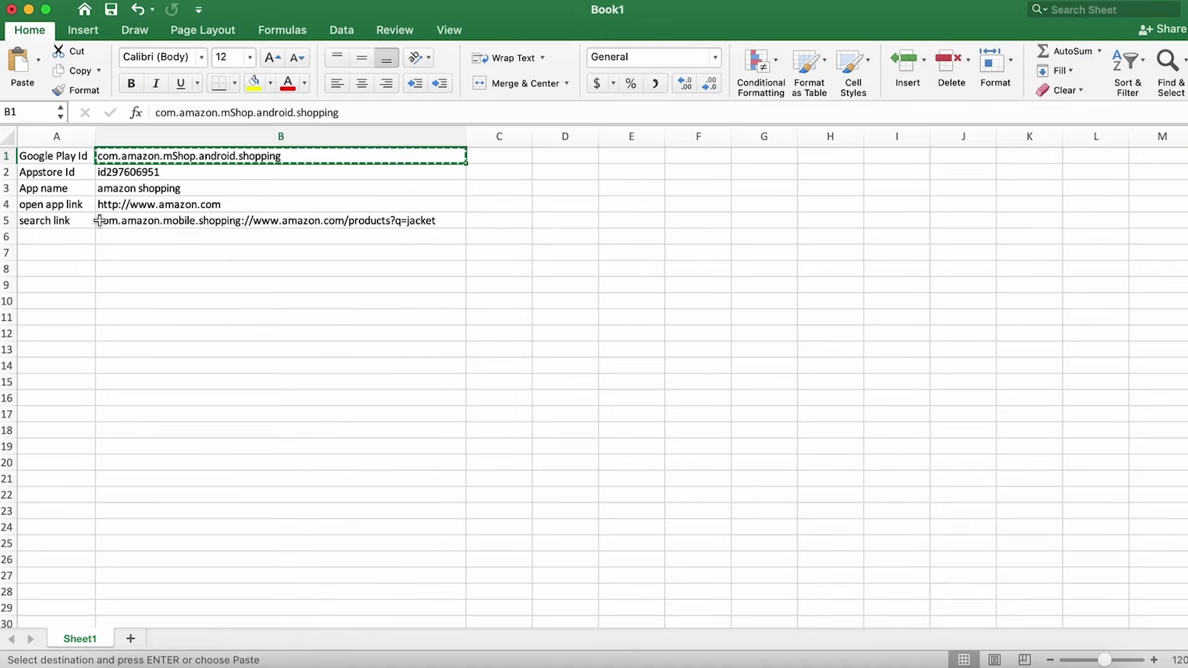
pyautogui.click(174, 188)
pyautogui.press('super+c')
pyautogui.press('super+Tab')
pyautogui.click(381, 439)
pyautogui.press('super+v')
pyautogui.scroll(-3, 307, 481)
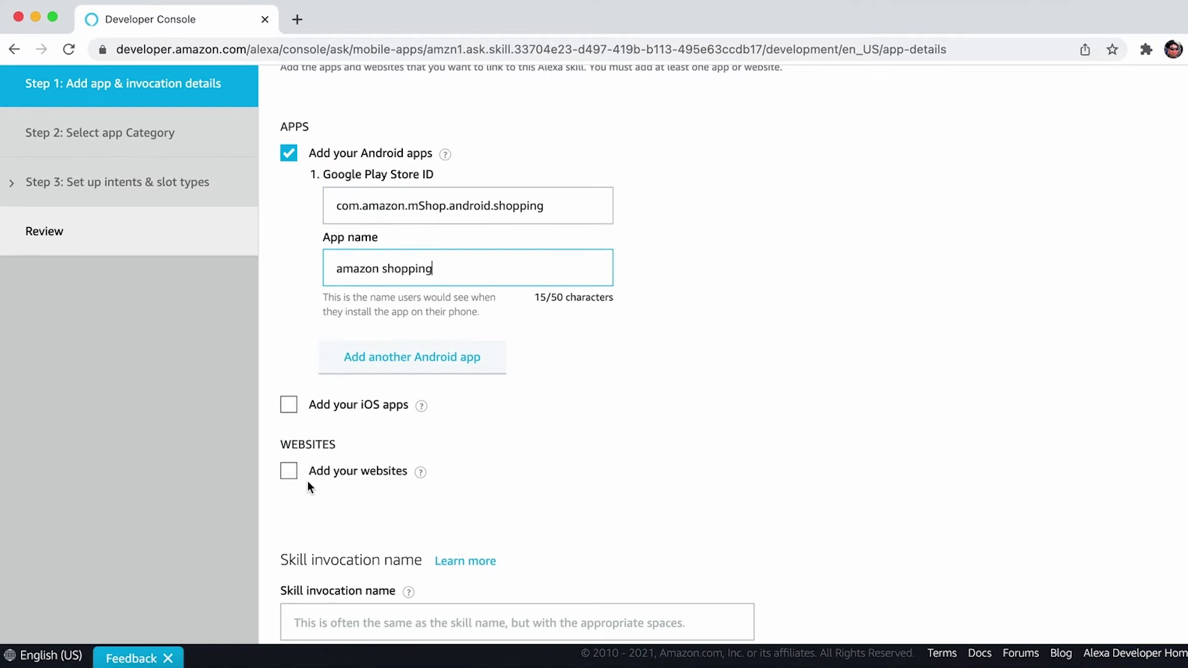
# Step: Enable iOS apps and copy the App Store ID id297606951 from the Excel sheet into its field
pyautogui.scroll(-1, 308, 437)
pyautogui.click(288, 365)
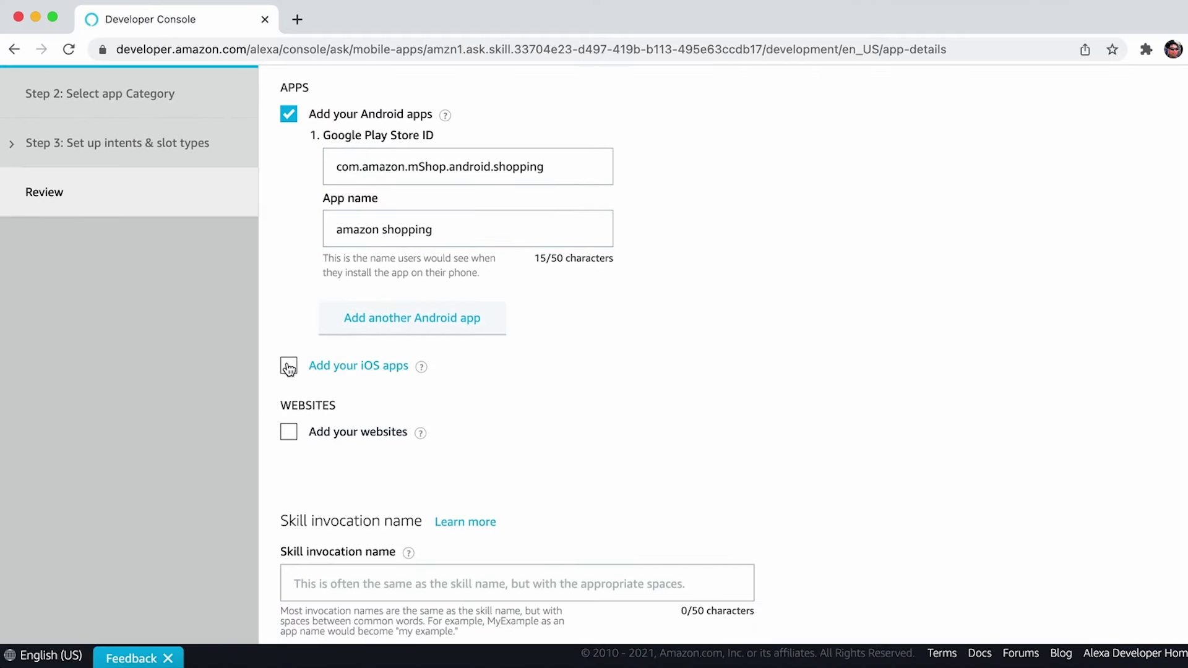
pyautogui.press('super+Tab')
pyautogui.click(127, 171)
pyautogui.press('super+c')
pyautogui.press('super+Tab')
pyautogui.click(417, 419)
pyautogui.press('super+v')
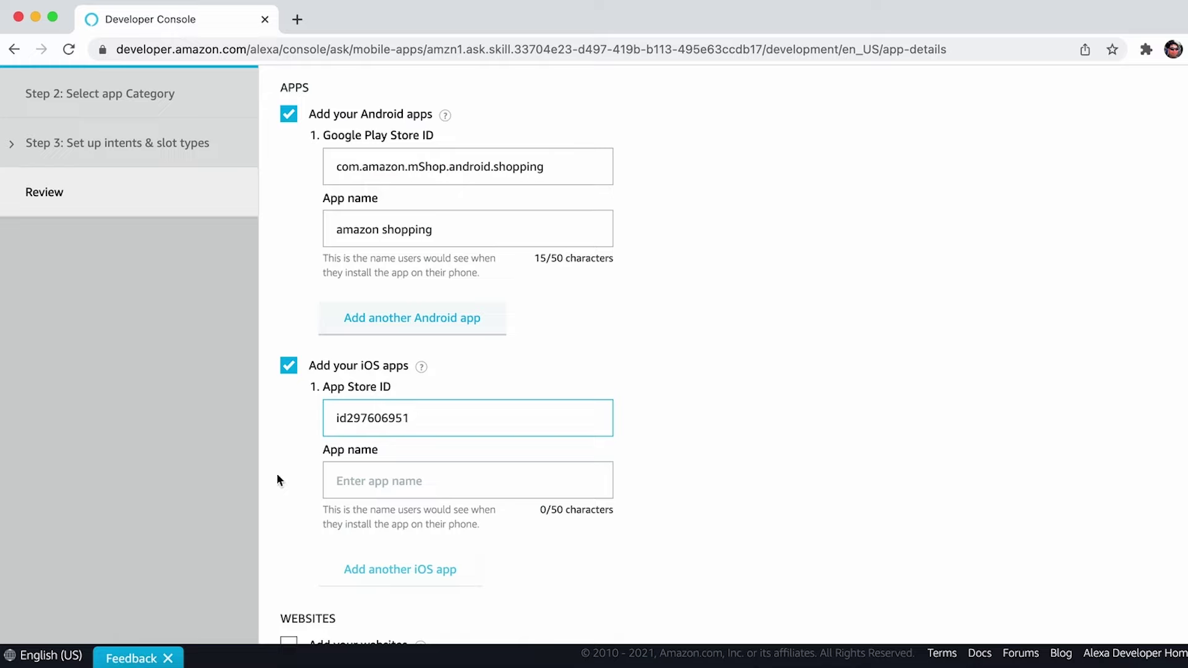
# Step: Copy the Android app name "amazon shopping" into the iOS app's name field
pyautogui.tripleClick(442, 231)
pyautogui.press('super+c')
pyautogui.click(367, 481)
pyautogui.press('super+v')
# Step: Set the skill invocation name to "demo shopping" and choose to open the app or website when the skill is invoked
pyautogui.scroll(-6, 307, 540)
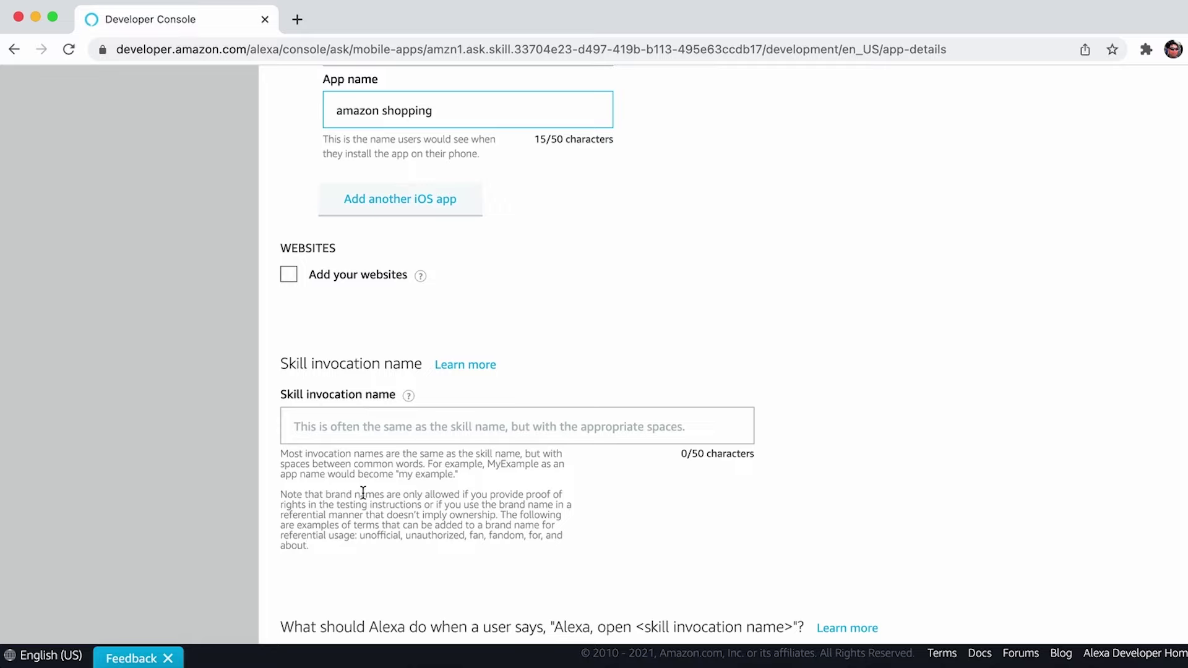
pyautogui.click(321, 427)
pyautogui.write('demo shopping')
pyautogui.scroll(-3, 316, 576)
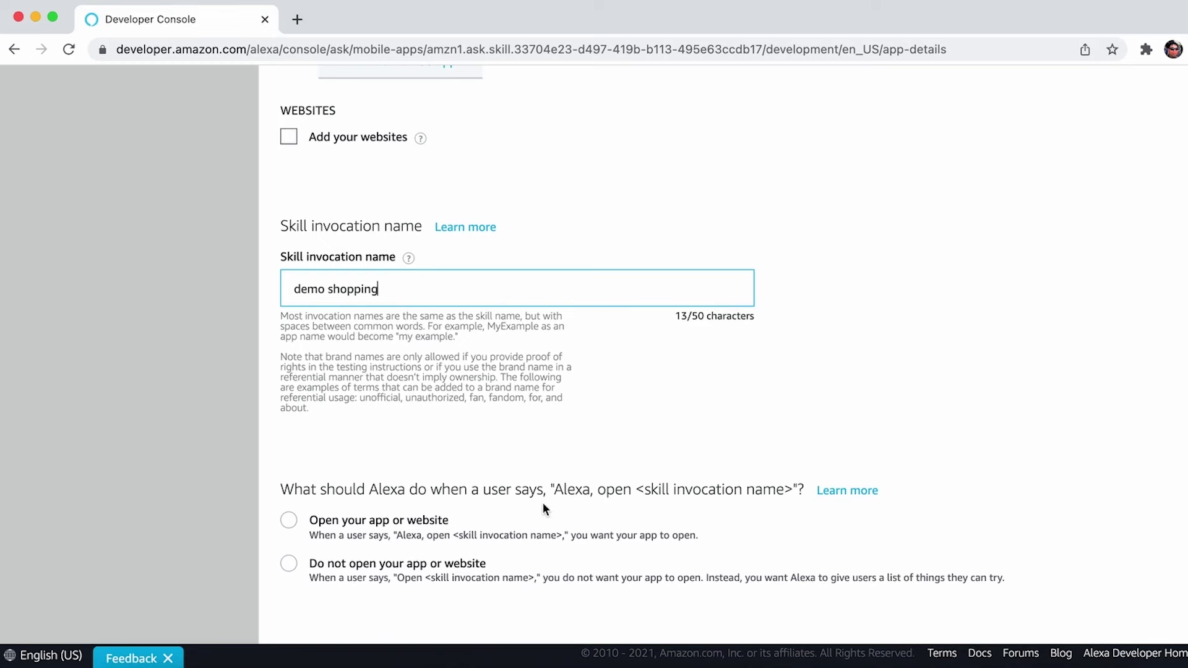
pyautogui.click(289, 521)
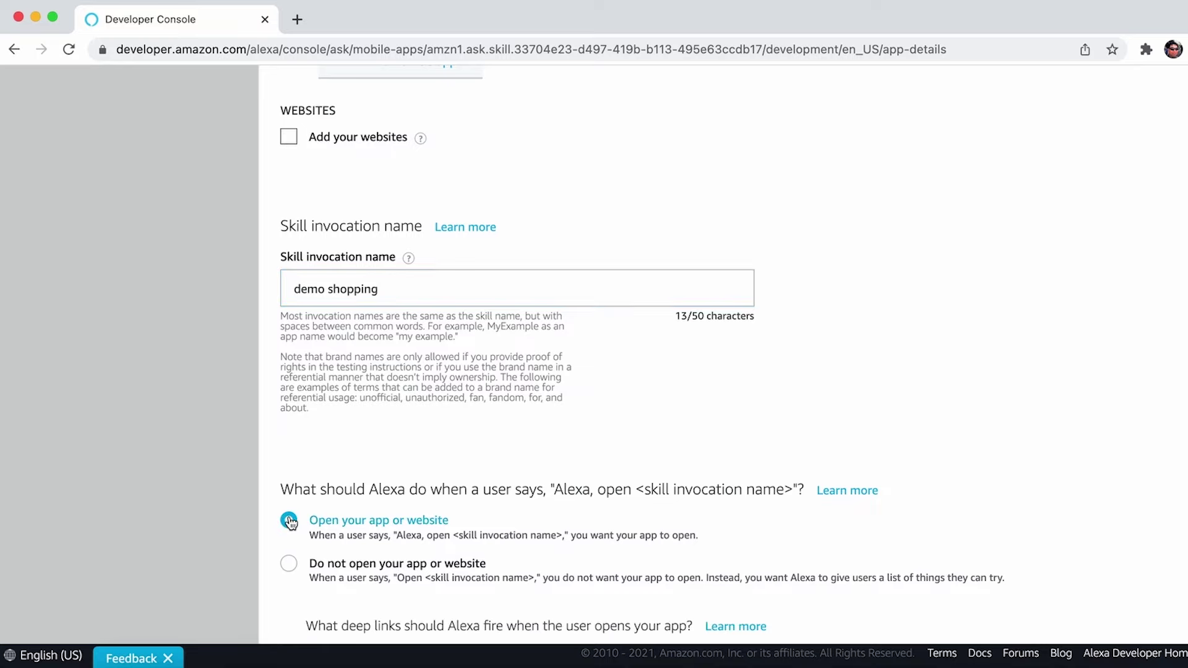
# Step: Set the Android deep link target to amazon shopping and its deep link type to UNIVERSAL_LINK
pyautogui.scroll(-5, 290, 523)
pyautogui.scroll(-2, 290, 523)
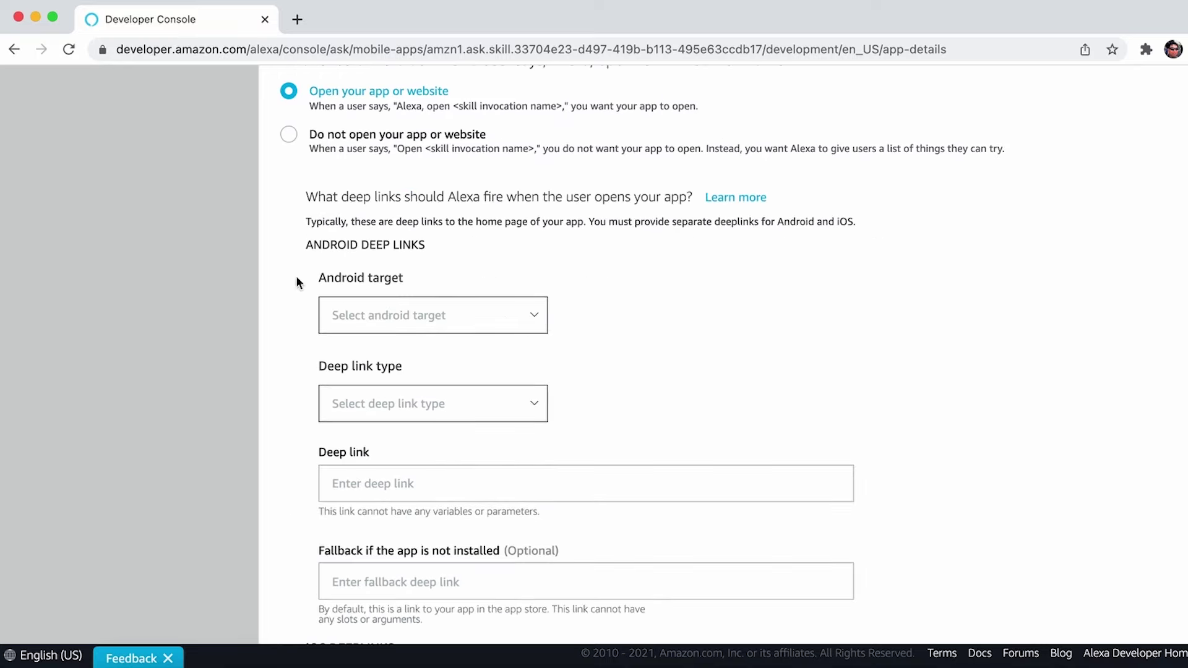
pyautogui.click(507, 317)
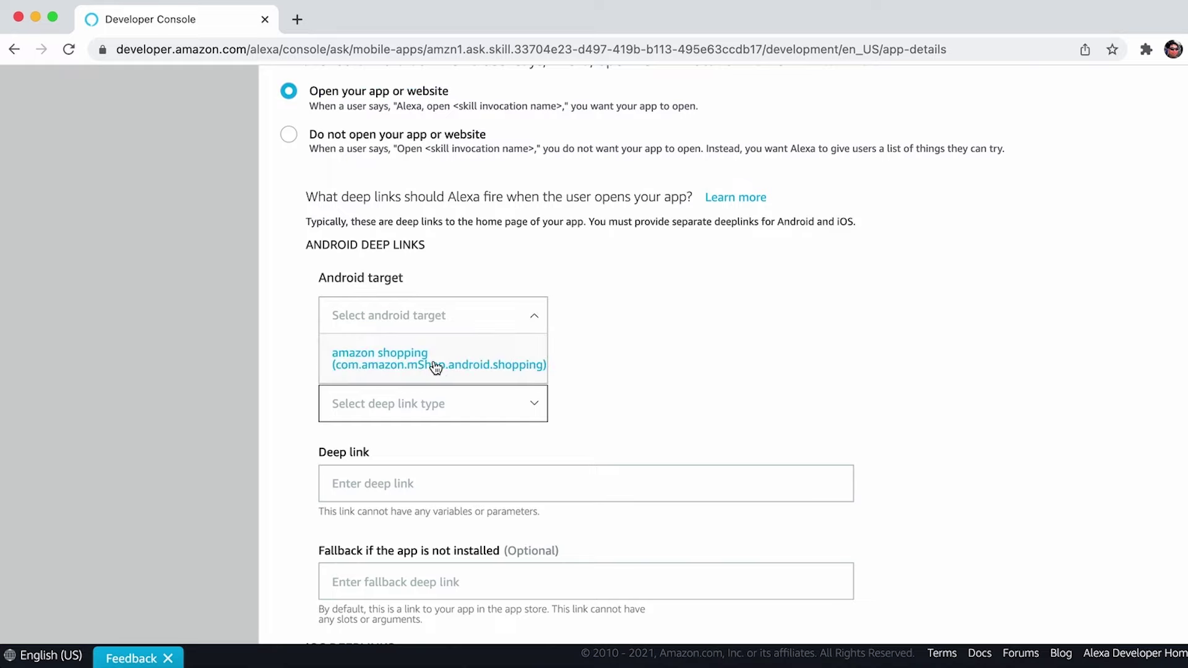
pyautogui.click(436, 367)
pyautogui.click(464, 399)
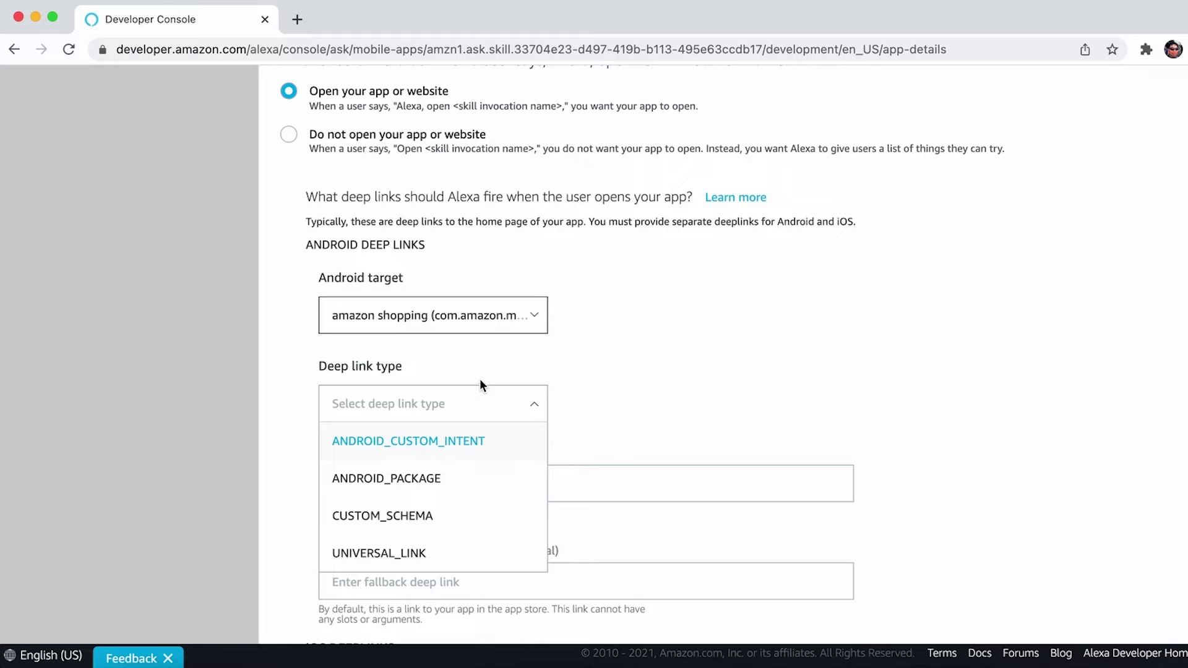
pyautogui.click(423, 561)
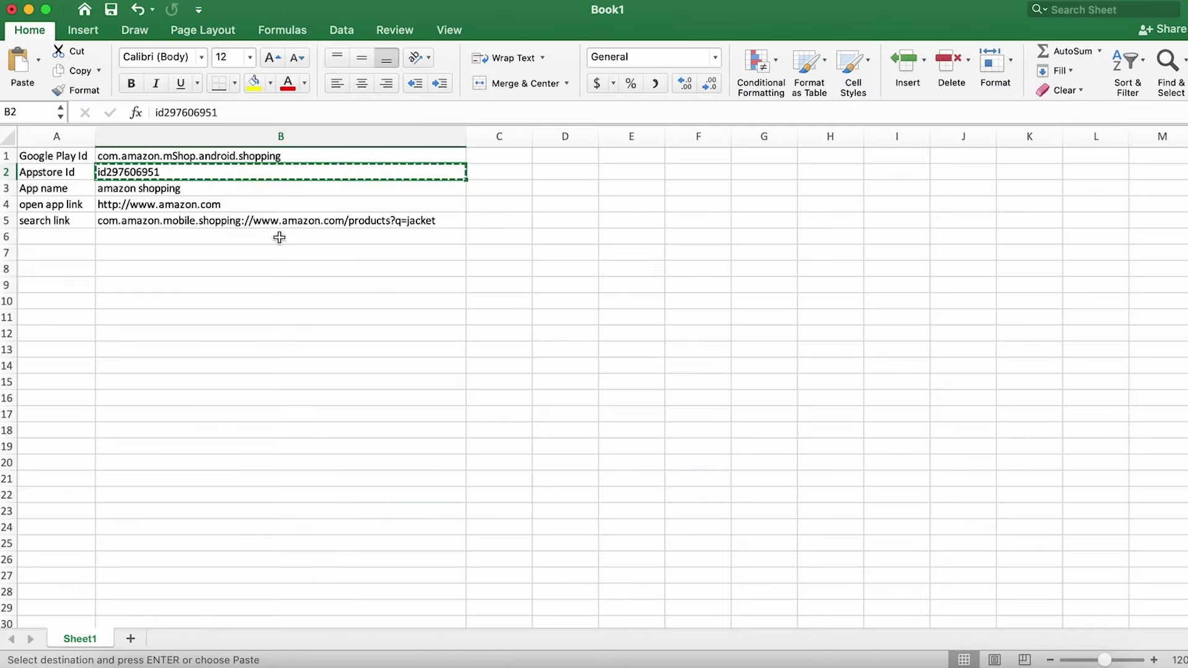
pyautogui.press('Escape')
pyautogui.click(201, 204)
pyautogui.press('super+c')
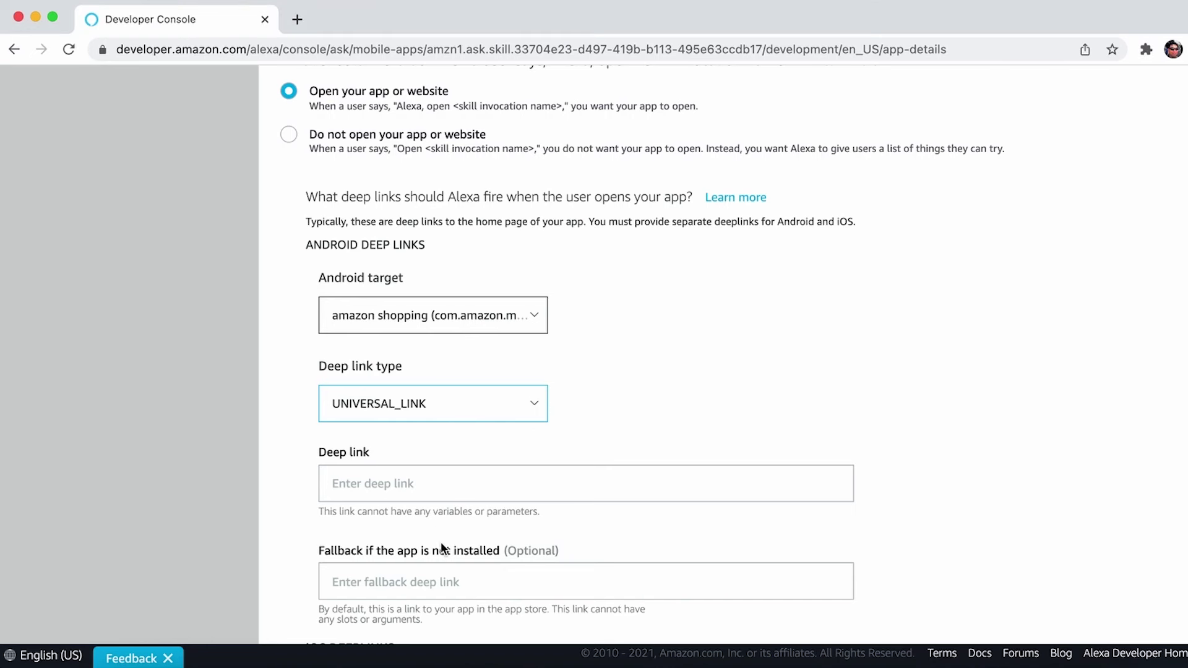
pyautogui.click(413, 483)
pyautogui.press('super+v')
pyautogui.click(272, 556)
pyautogui.scroll(-5, 273, 555)
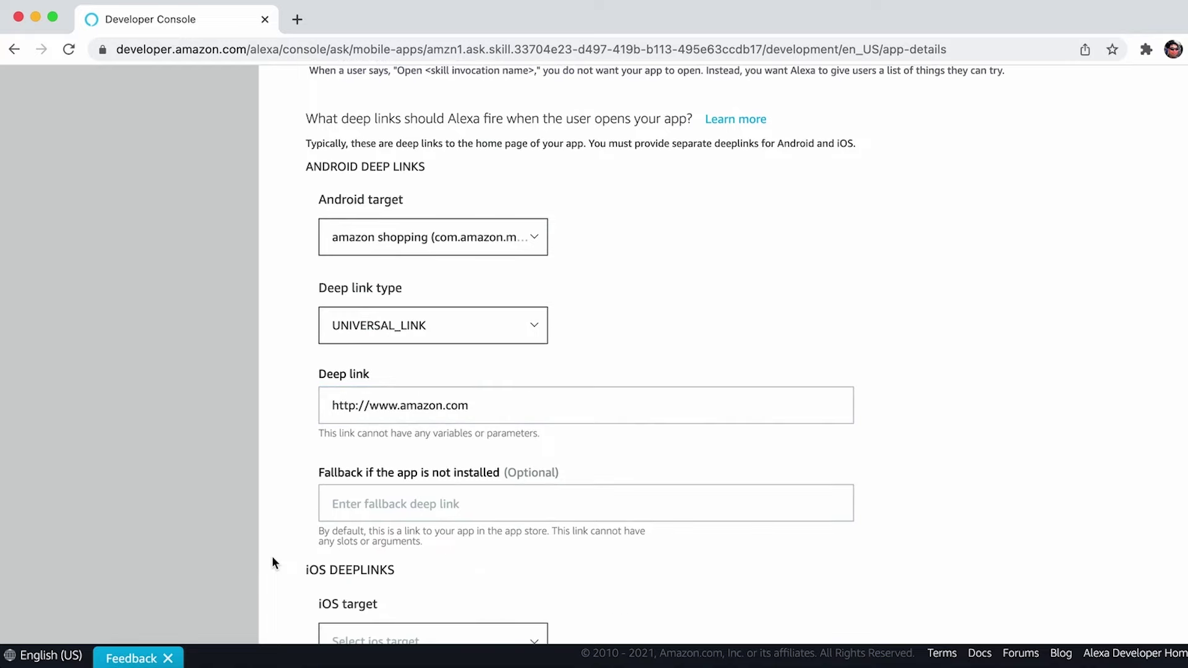
pyautogui.scroll(-7, 273, 556)
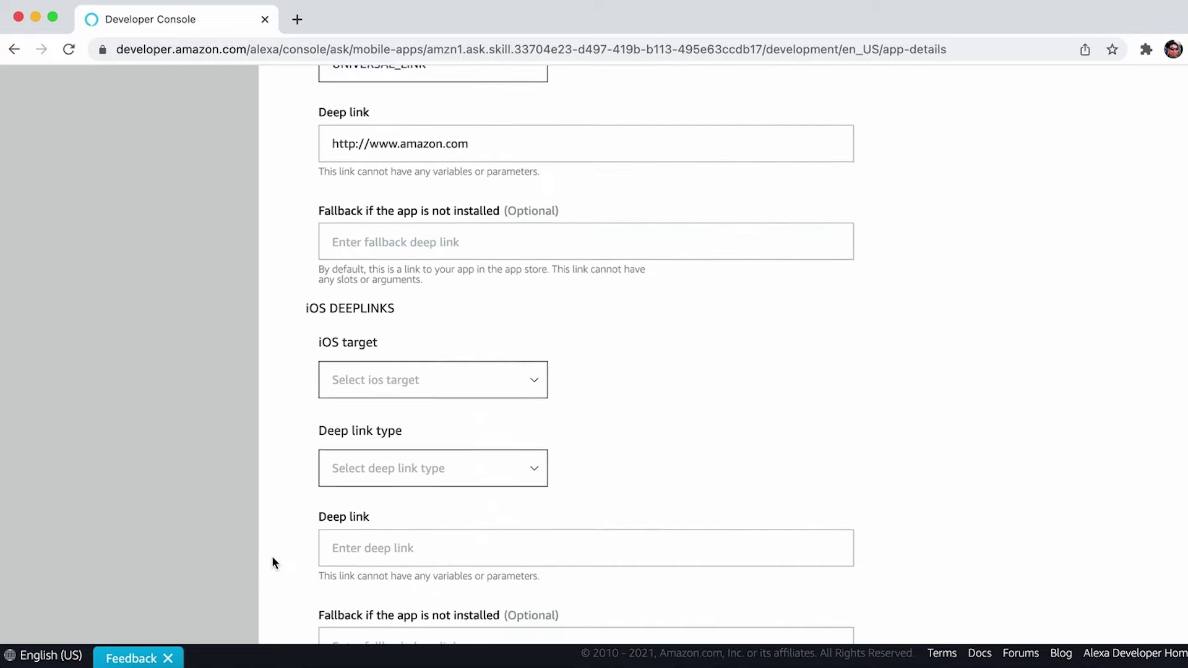
pyautogui.click(432, 341)
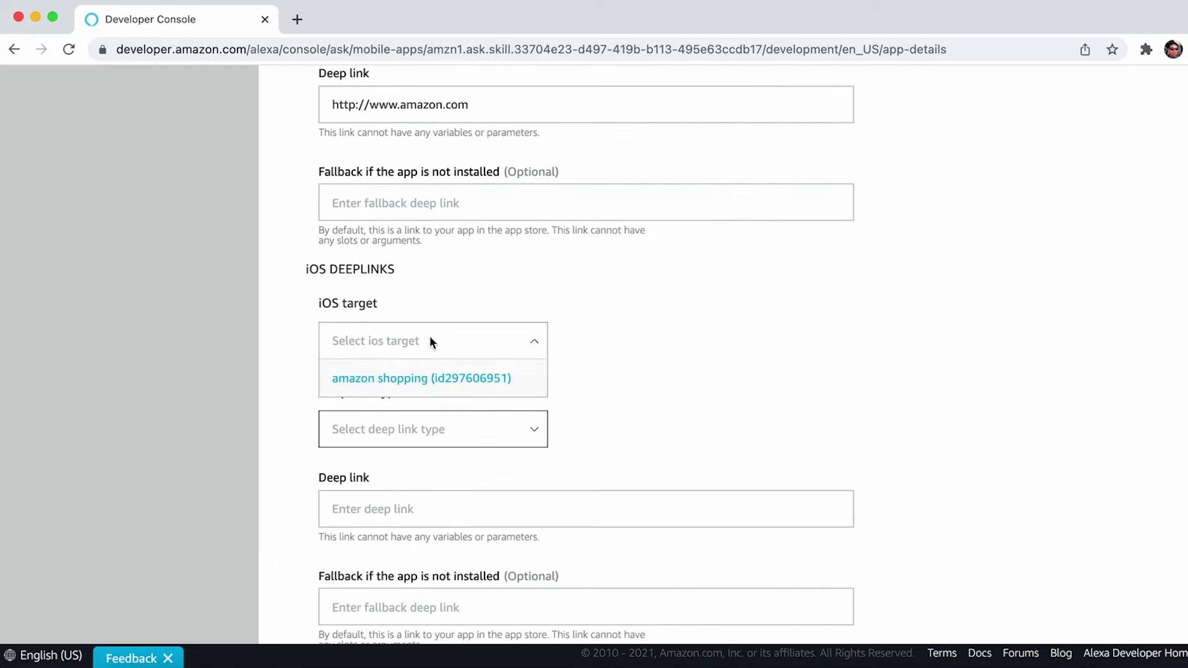
pyautogui.click(399, 379)
pyautogui.click(378, 430)
pyautogui.click(376, 503)
pyautogui.click(372, 510)
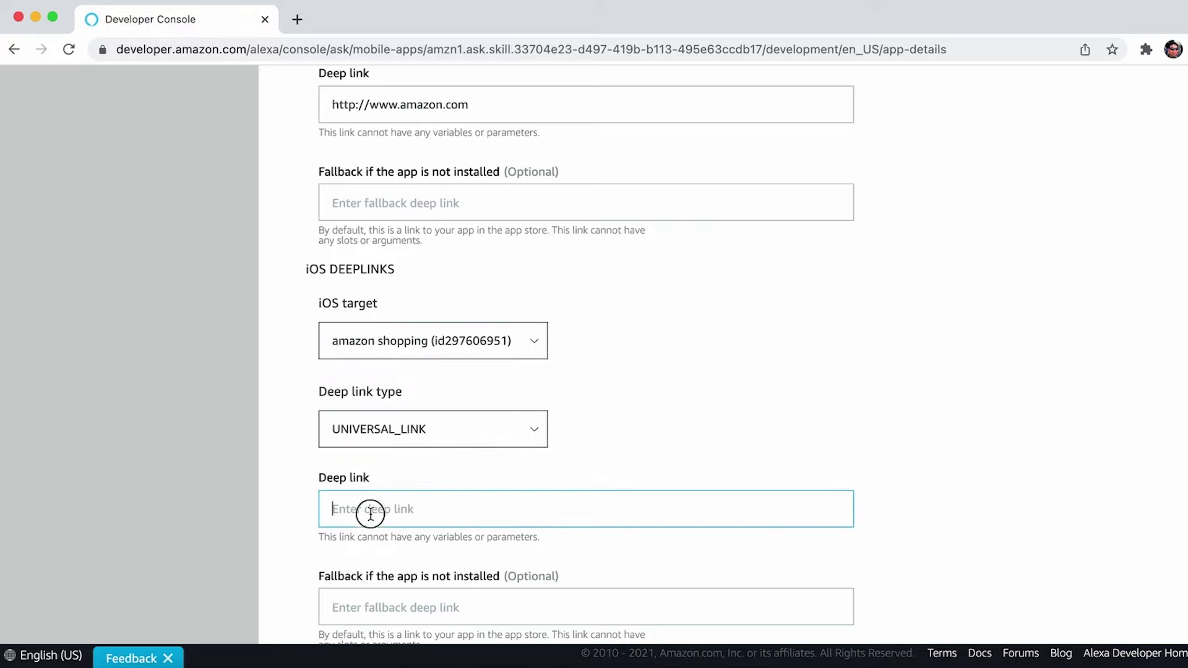
pyautogui.press('super+v')
pyautogui.scroll(-1, 286, 556)
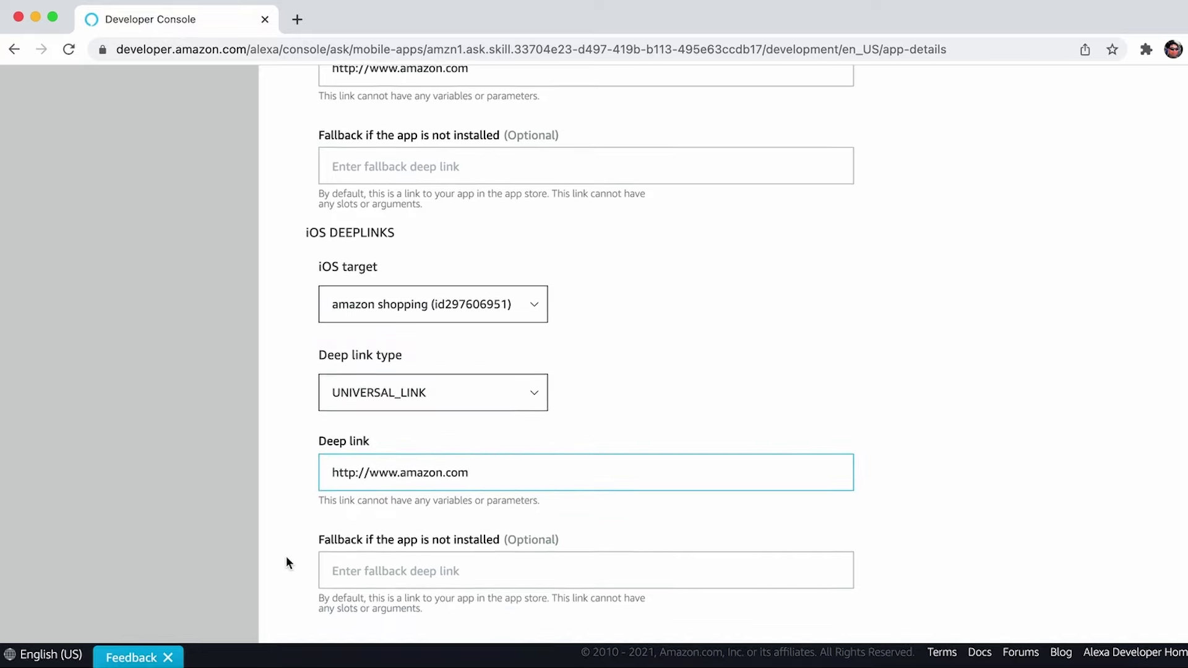
# Step: Save the app and invocation details and continue to the app category selection
pyautogui.scroll(5, 286, 556)
pyautogui.scroll(15, 286, 556)
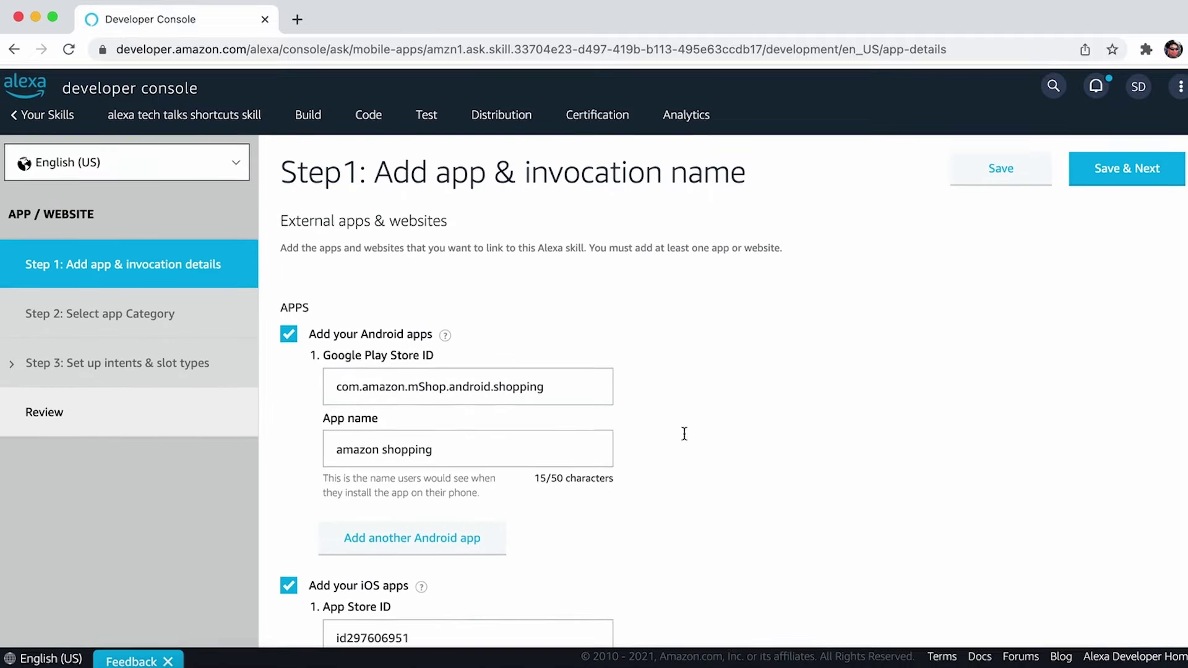
pyautogui.click(1112, 177)
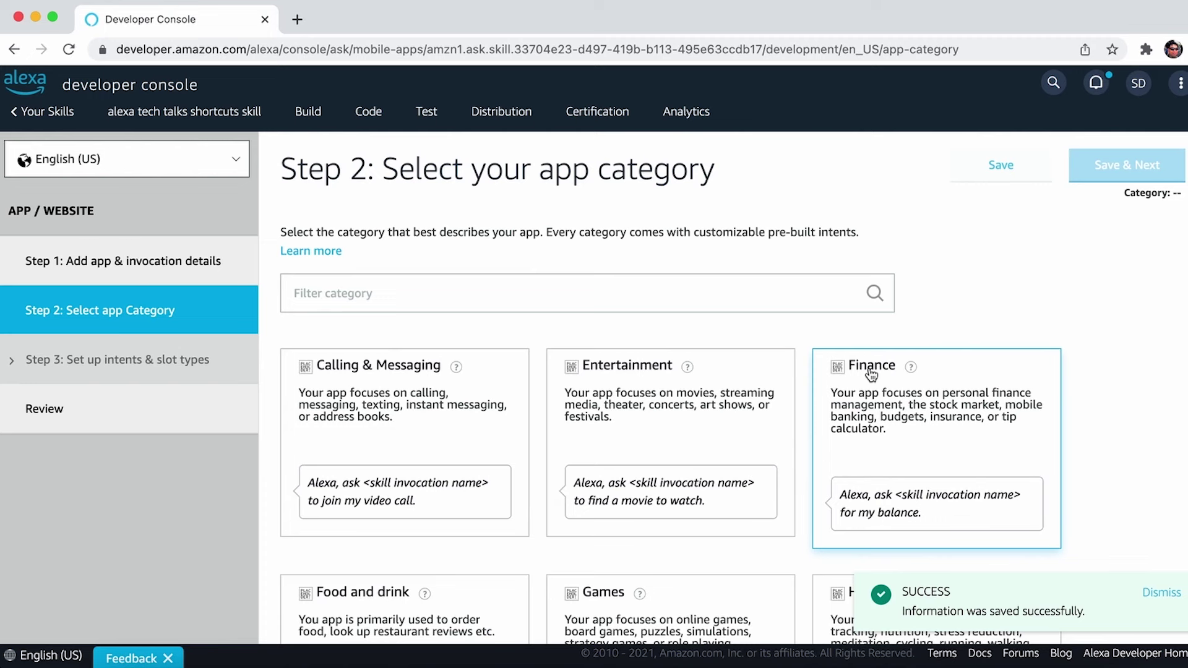
# Step: Choose the Shopping app category, save it and continue to the intents setup
pyautogui.scroll(-3, 807, 341)
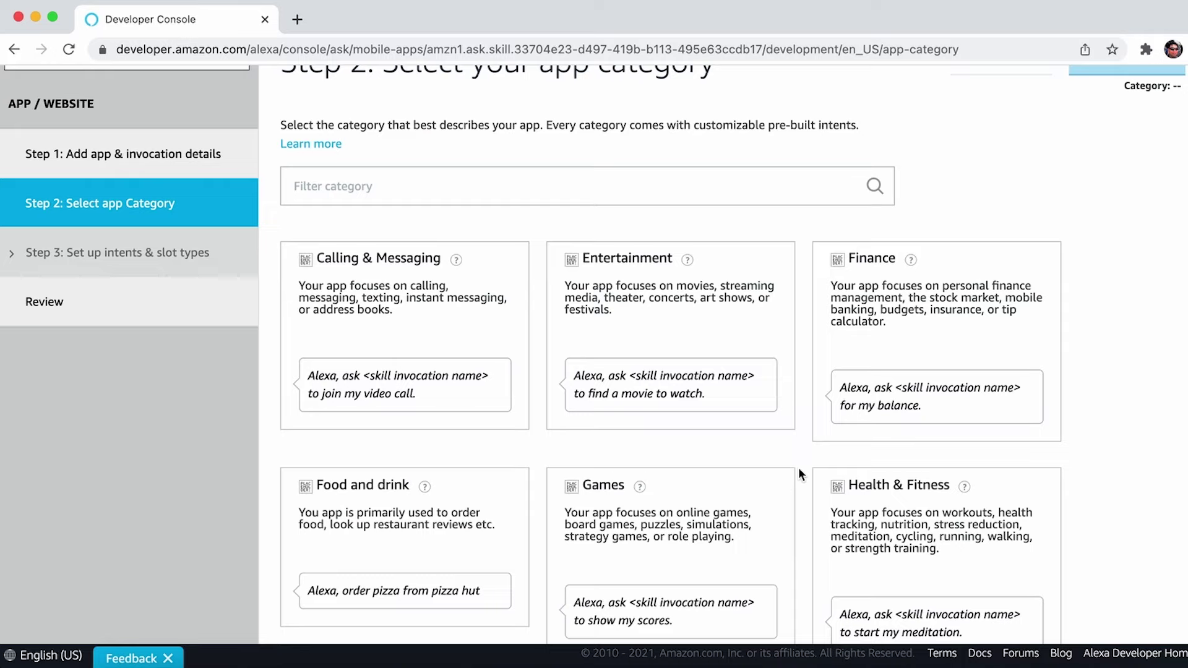
pyautogui.scroll(-10, 798, 473)
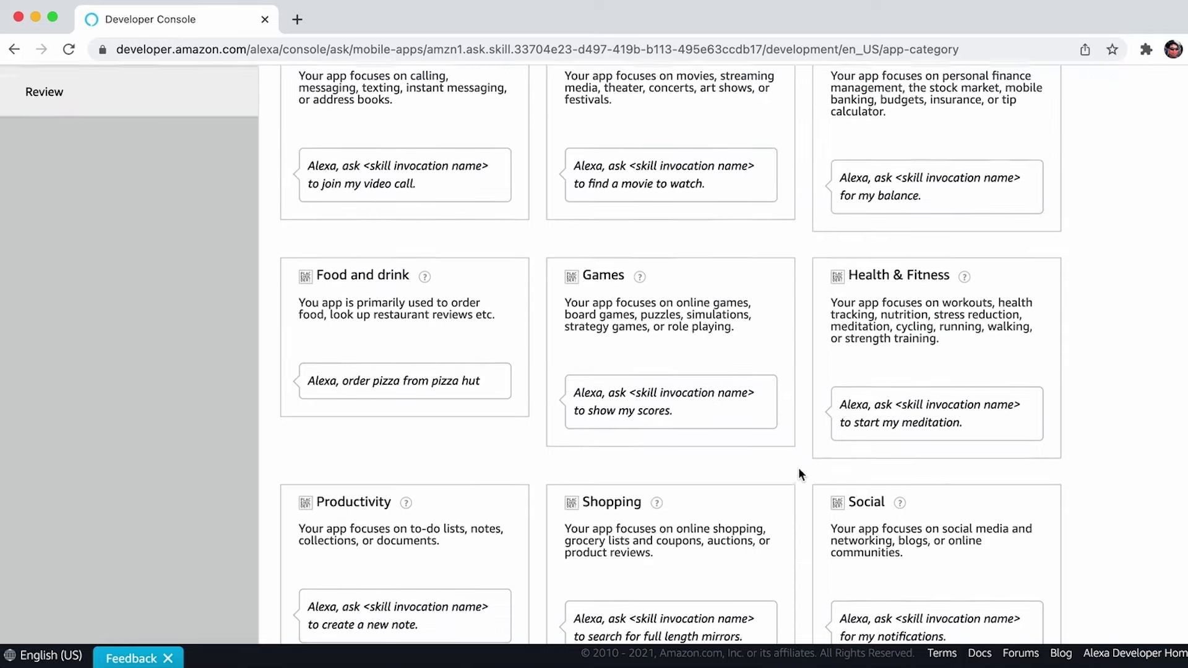
pyautogui.click(626, 427)
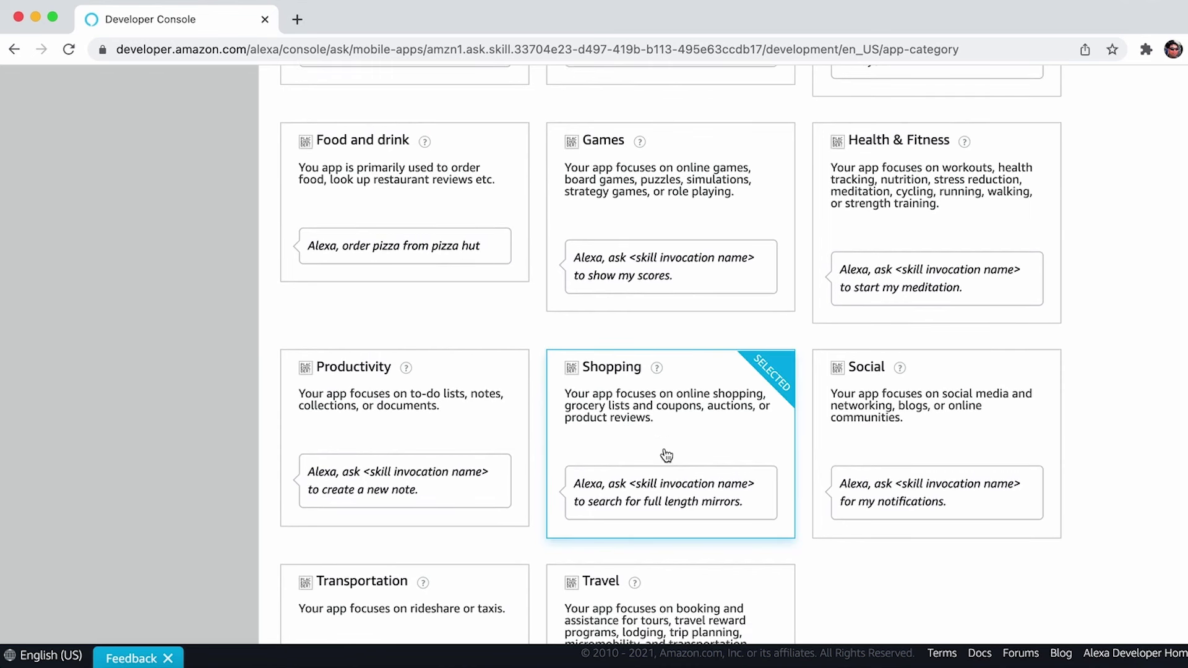
pyautogui.scroll(11, 1114, 409)
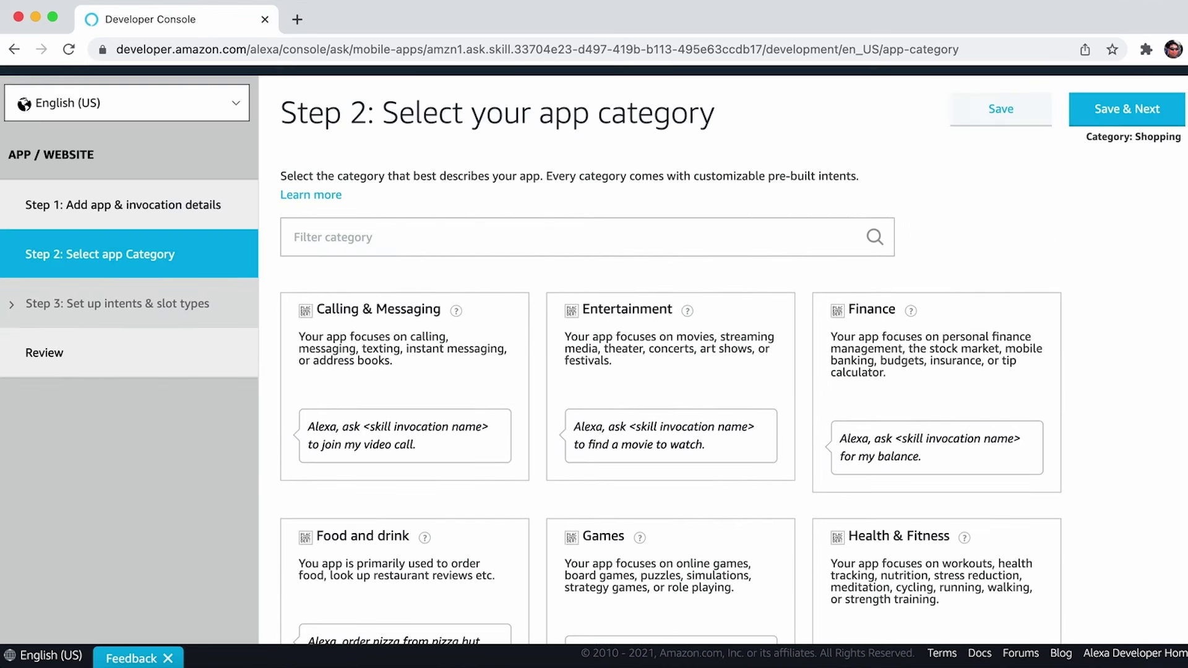
pyautogui.click(1120, 109)
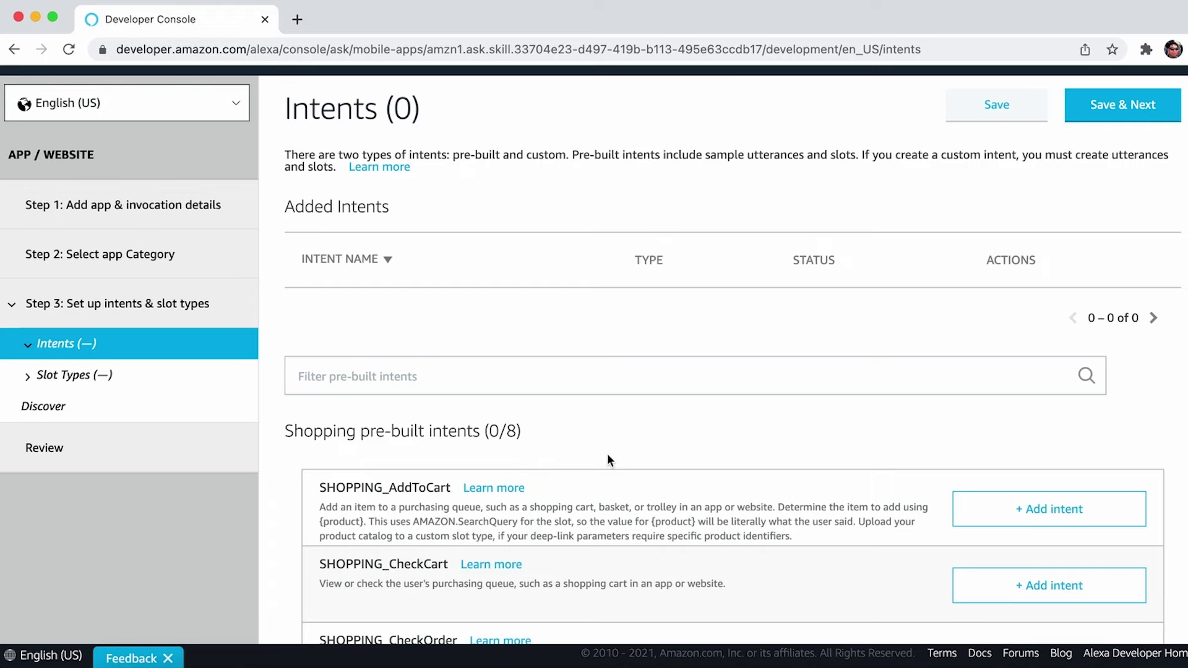
# Step: Review the available Shopping pre-built intents and the Comms pre-built intents from the other categories
pyautogui.scroll(-3, 609, 459)
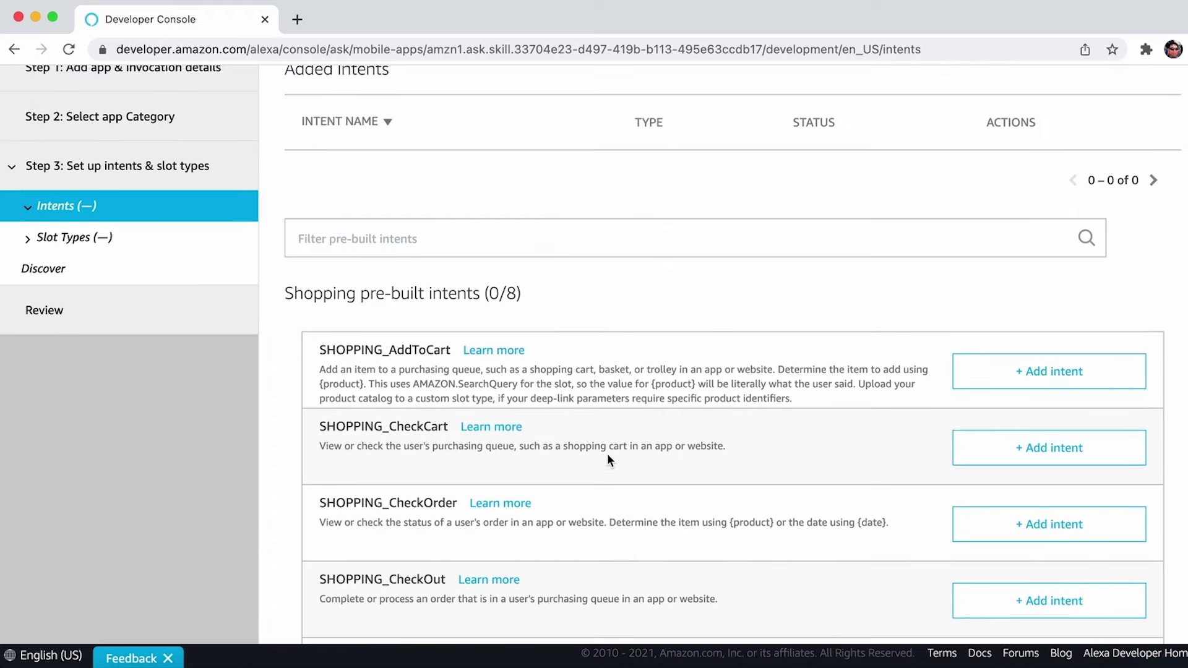
pyautogui.scroll(-1, 607, 455)
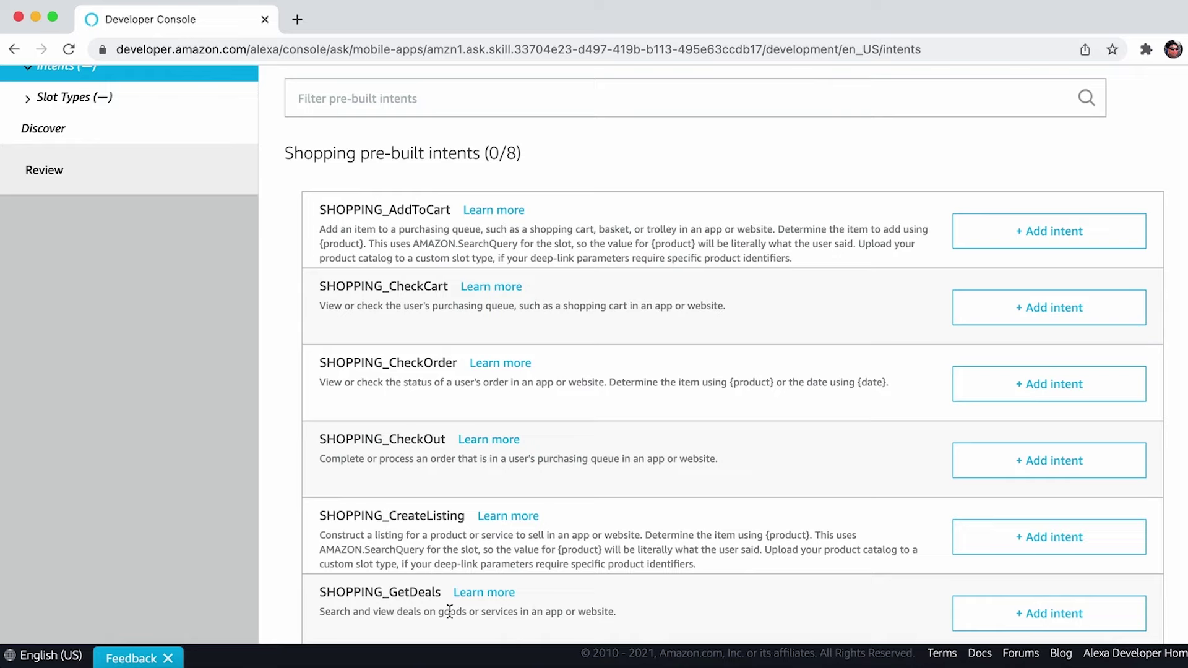
pyautogui.scroll(-6, 450, 611)
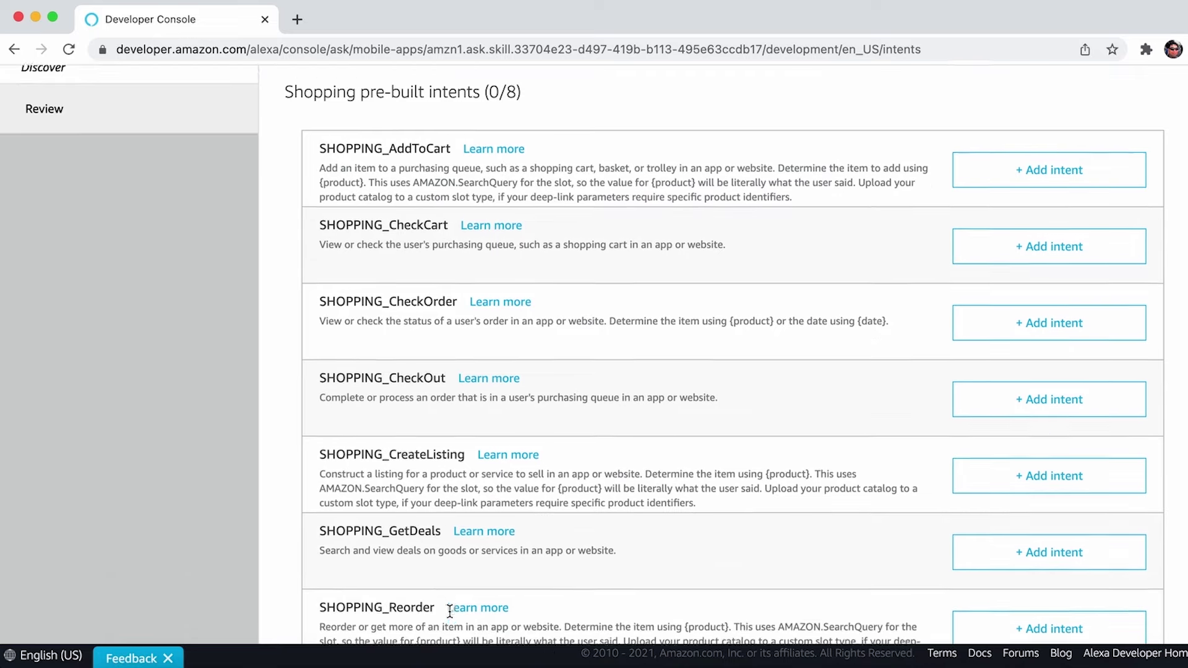
pyautogui.scroll(-3, 451, 618)
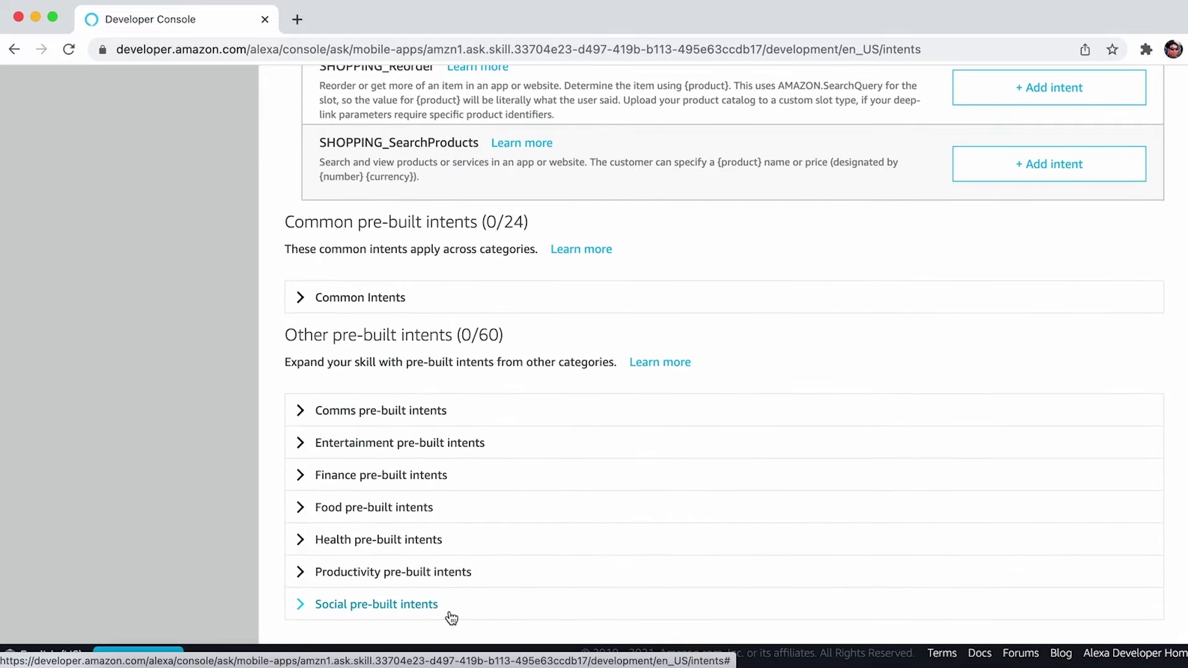
pyautogui.click(301, 415)
pyautogui.scroll(-2, 269, 496)
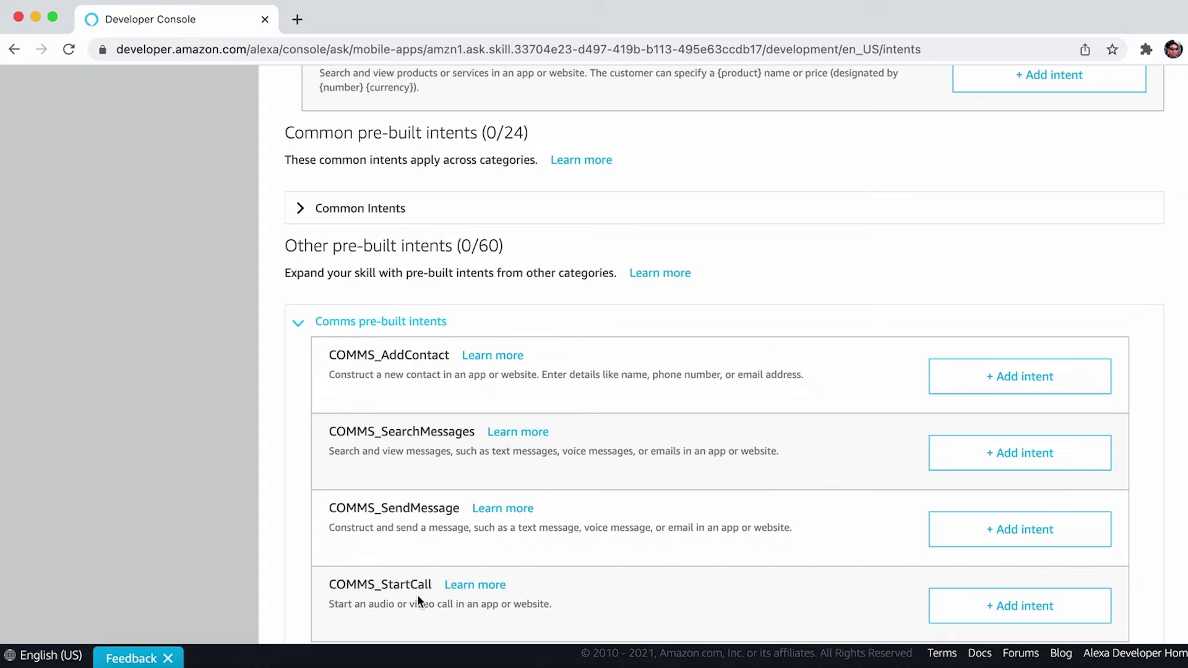
pyautogui.click(299, 321)
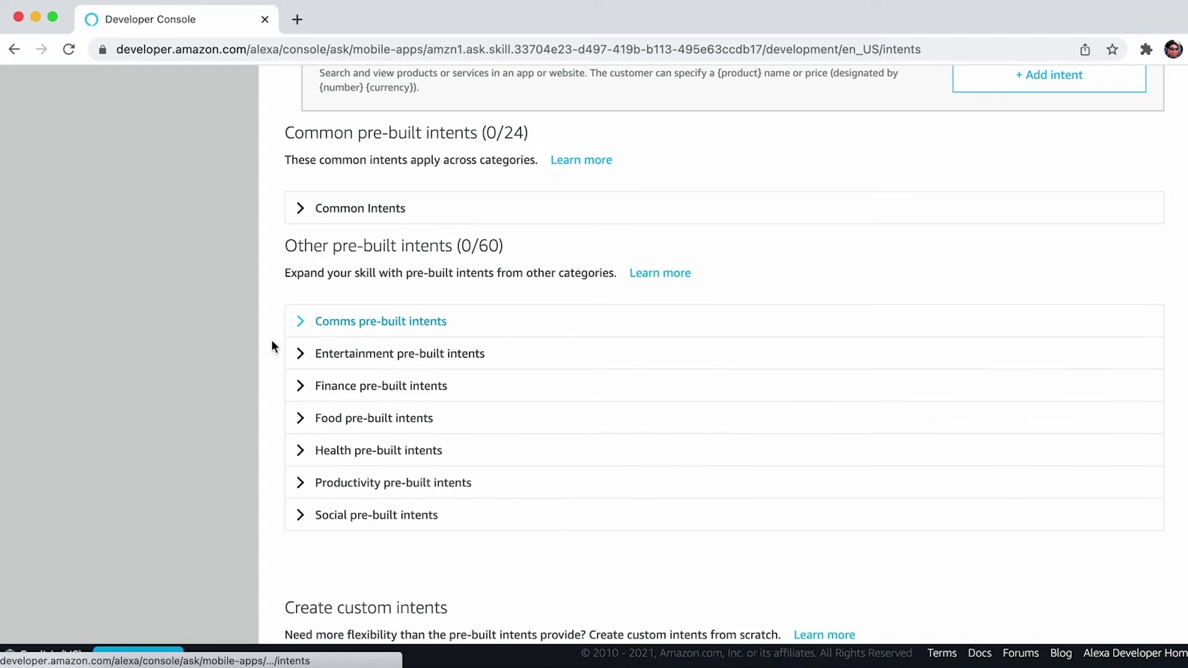
# Step: Add the SHOPPING_SearchProducts pre-built intent to the skill and open its configuration
pyautogui.scroll(5, 253, 279)
pyautogui.scroll(3, 253, 282)
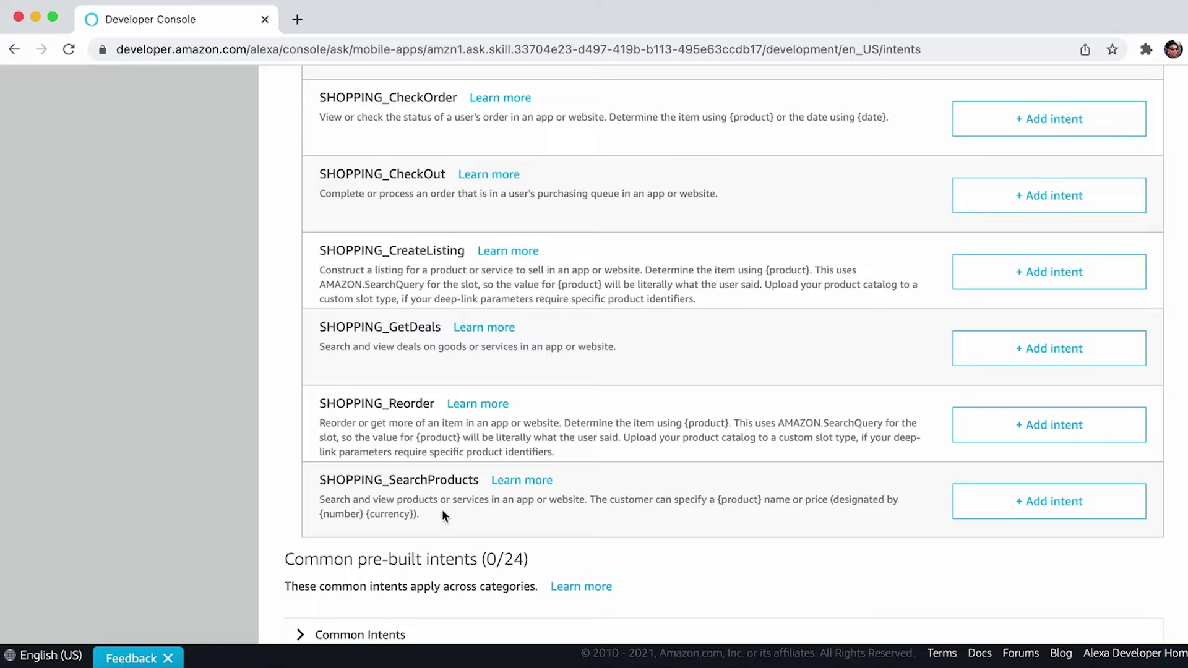
pyautogui.click(1093, 515)
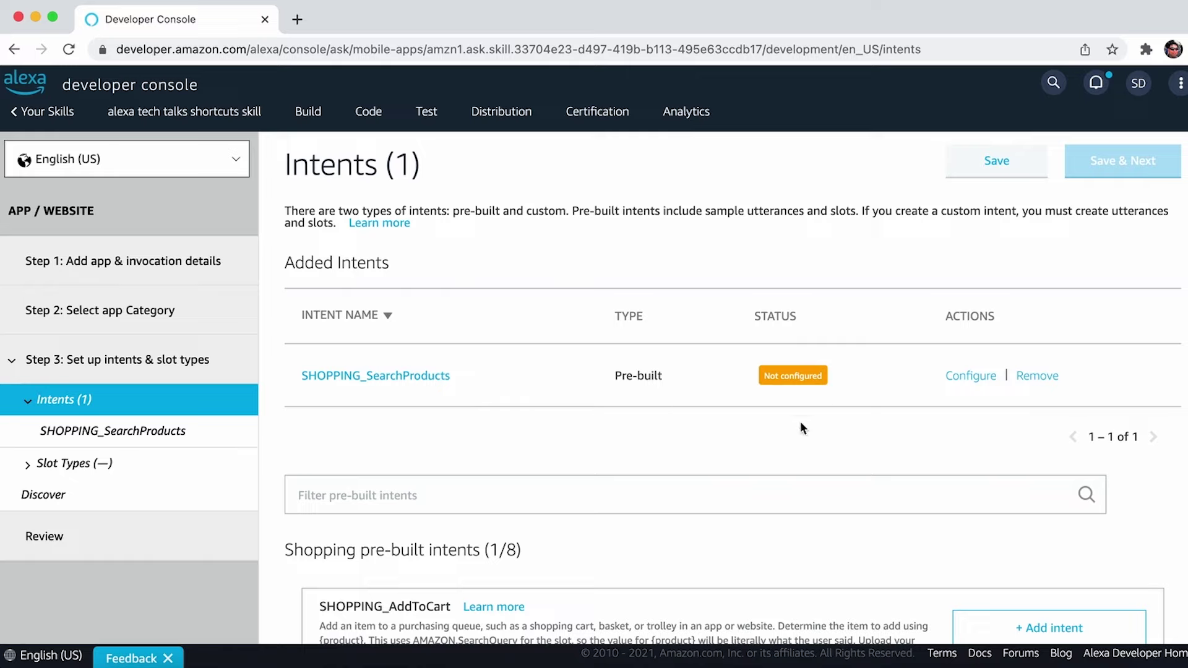
pyautogui.click(981, 381)
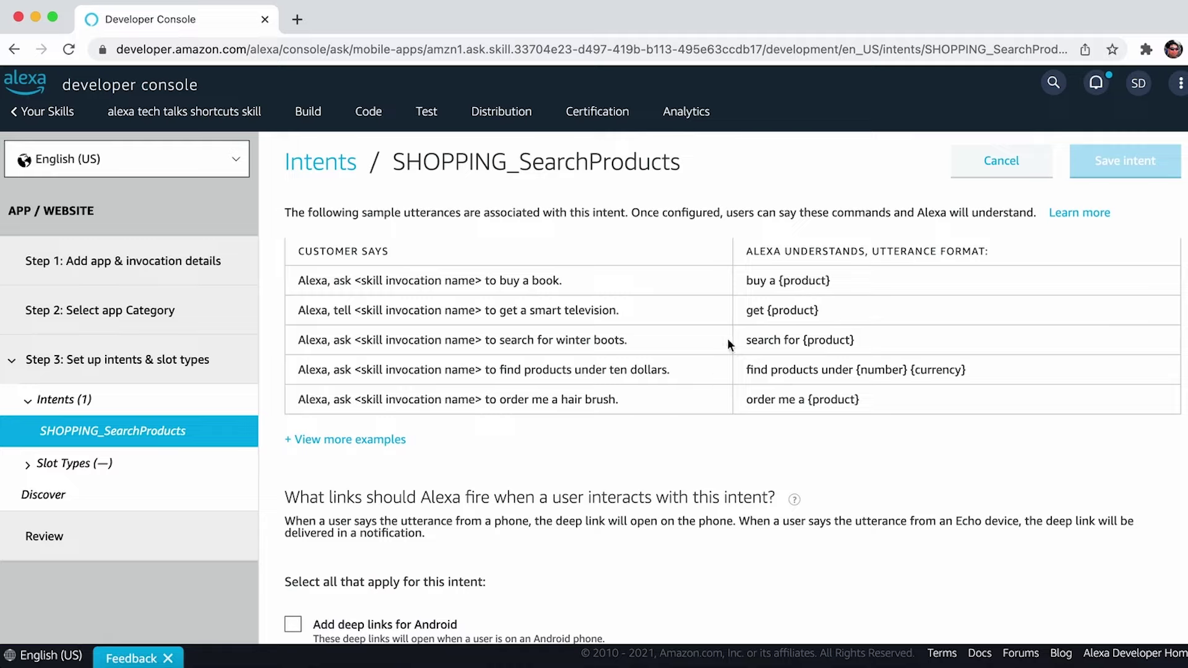
# Step: Enable Android deep links for the SHOPPING_SearchProducts intent and select amazon shopping as the Android app
pyautogui.scroll(-4, 726, 340)
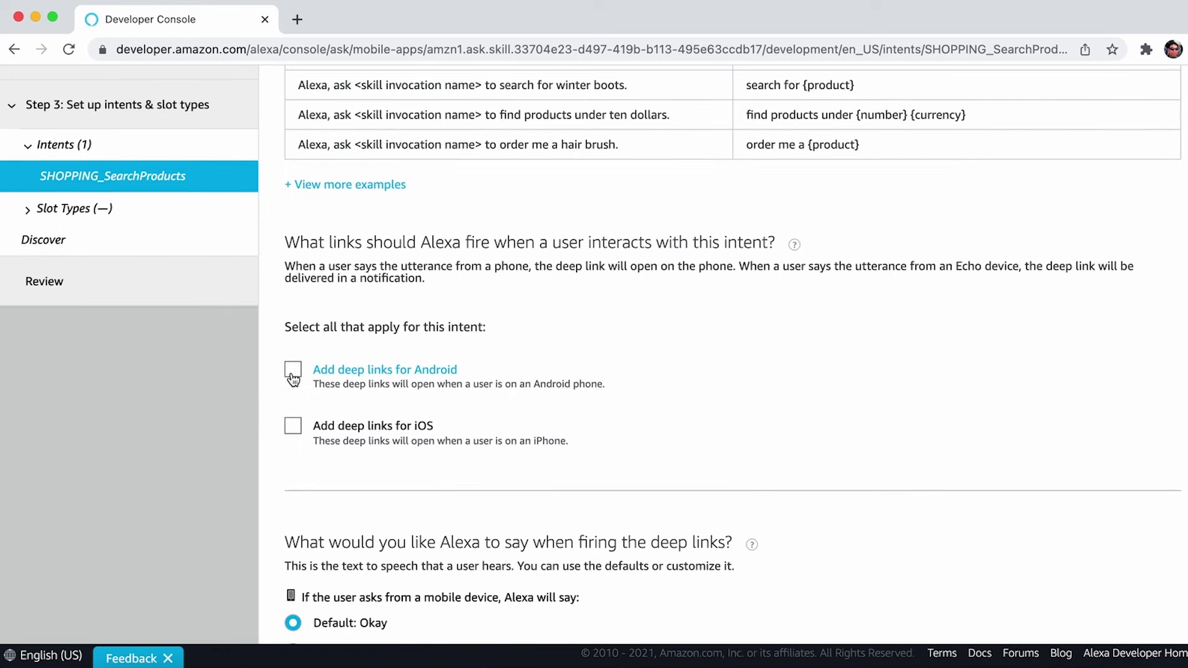
pyautogui.click(293, 371)
pyautogui.scroll(-2, 248, 458)
pyautogui.click(525, 337)
pyautogui.click(411, 374)
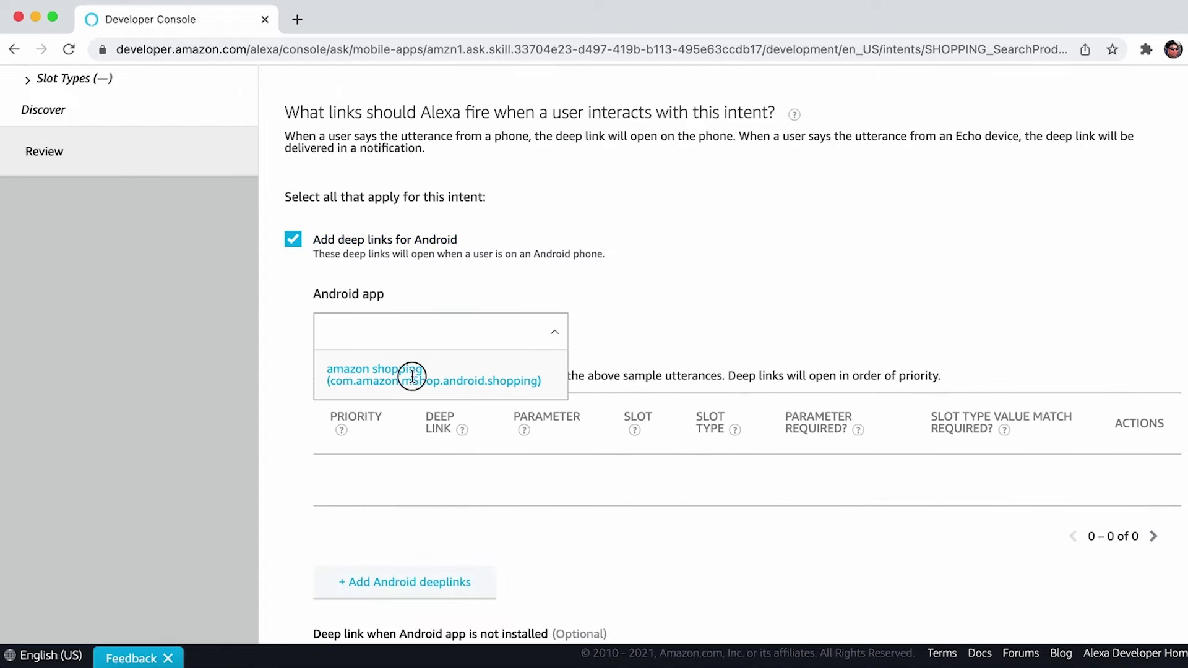
# Step: Start a new Android deep link with the CUSTOM SCHEME link type and review its first formatting example
pyautogui.scroll(-2, 396, 534)
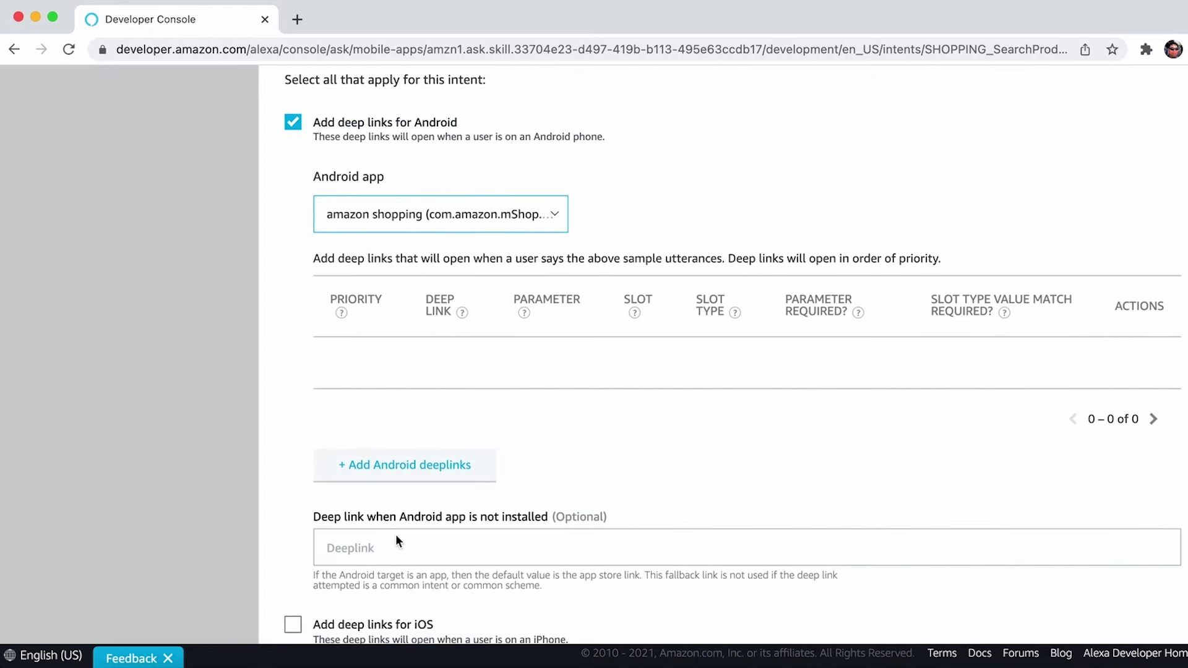
pyautogui.click(357, 474)
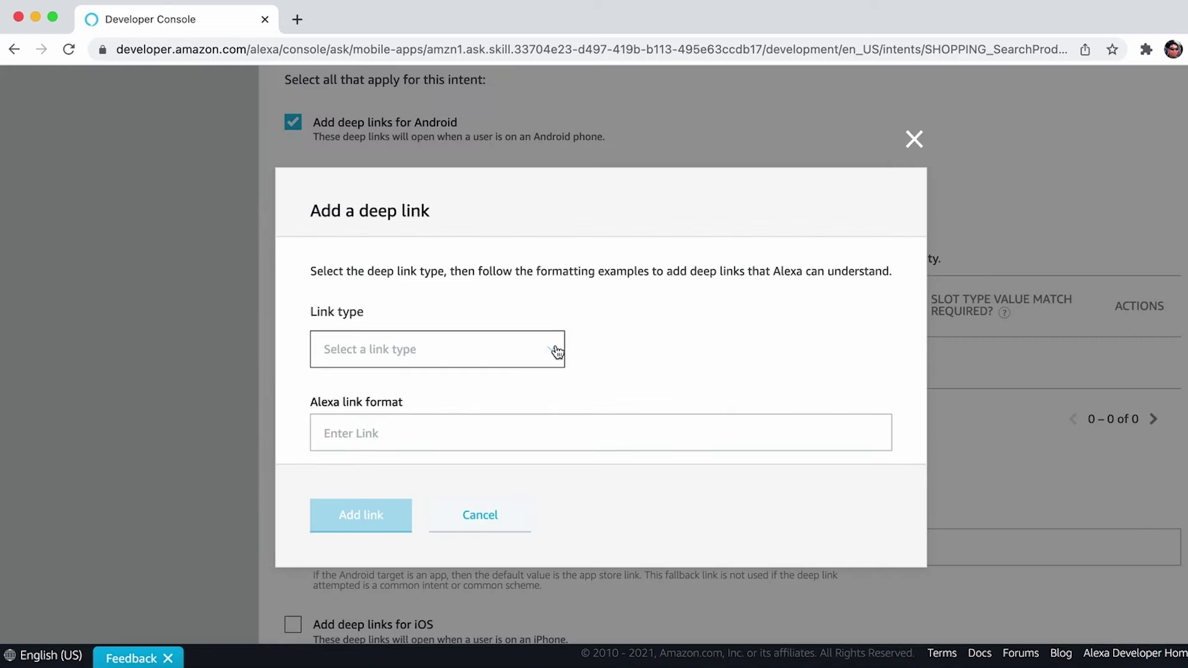
pyautogui.click(556, 351)
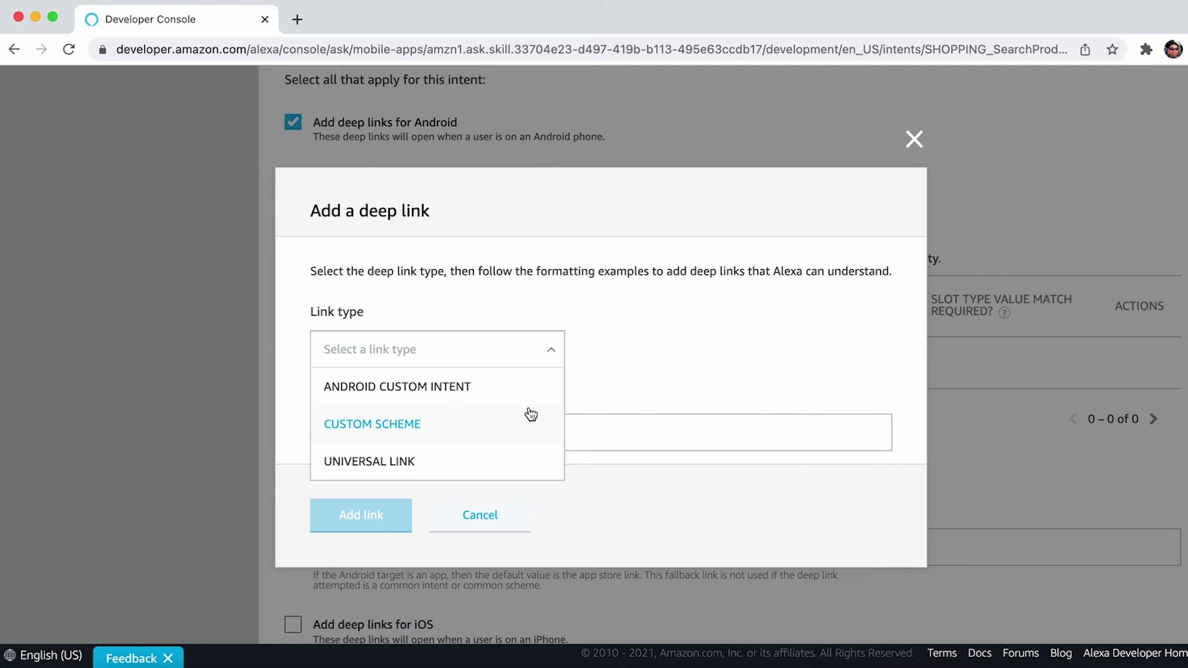
pyautogui.click(502, 423)
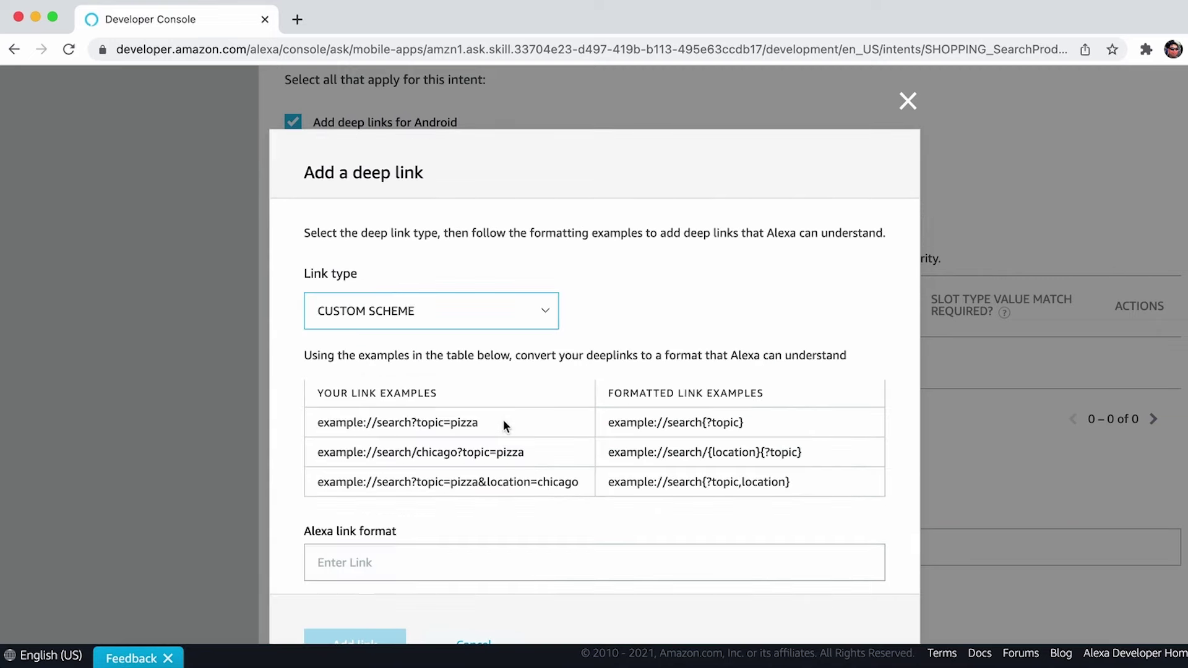
pyautogui.scroll(-1, 504, 420)
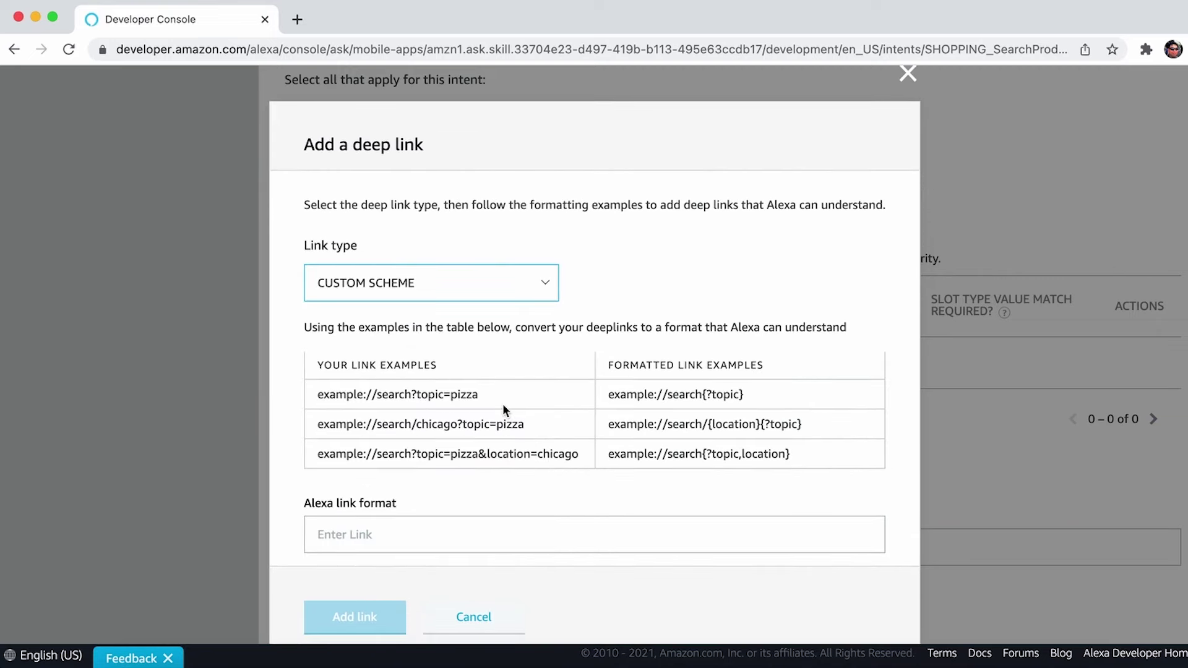
pyautogui.moveTo(313, 399); pyautogui.dragTo(519, 402)
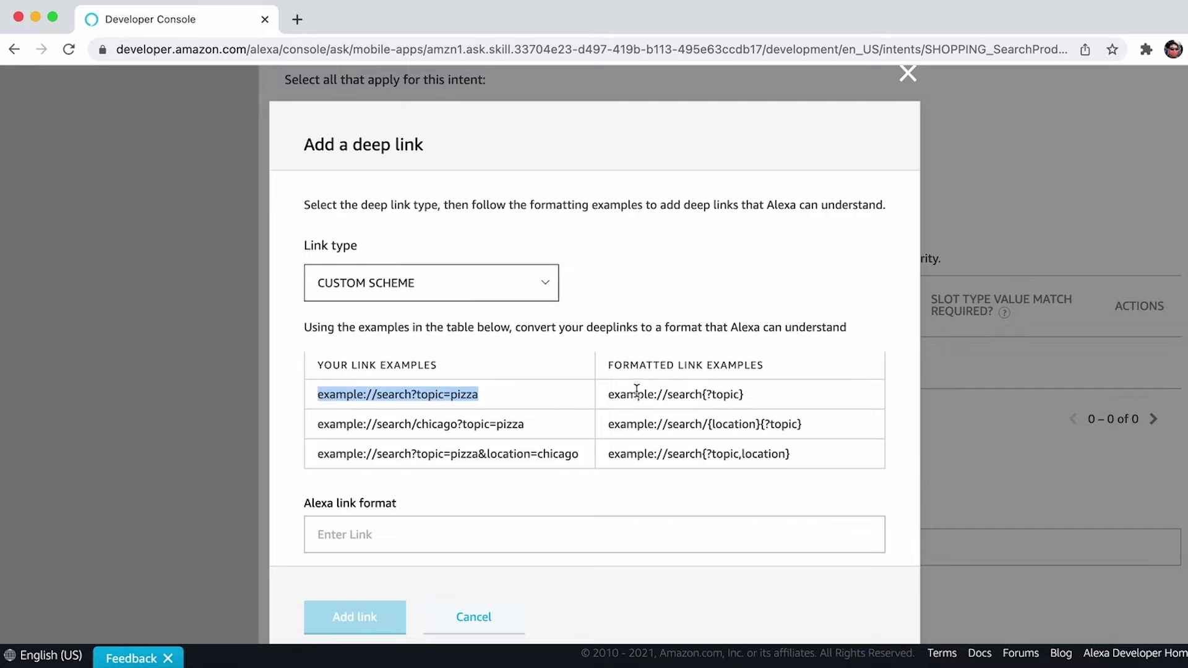
pyautogui.moveTo(602, 396); pyautogui.dragTo(765, 410)
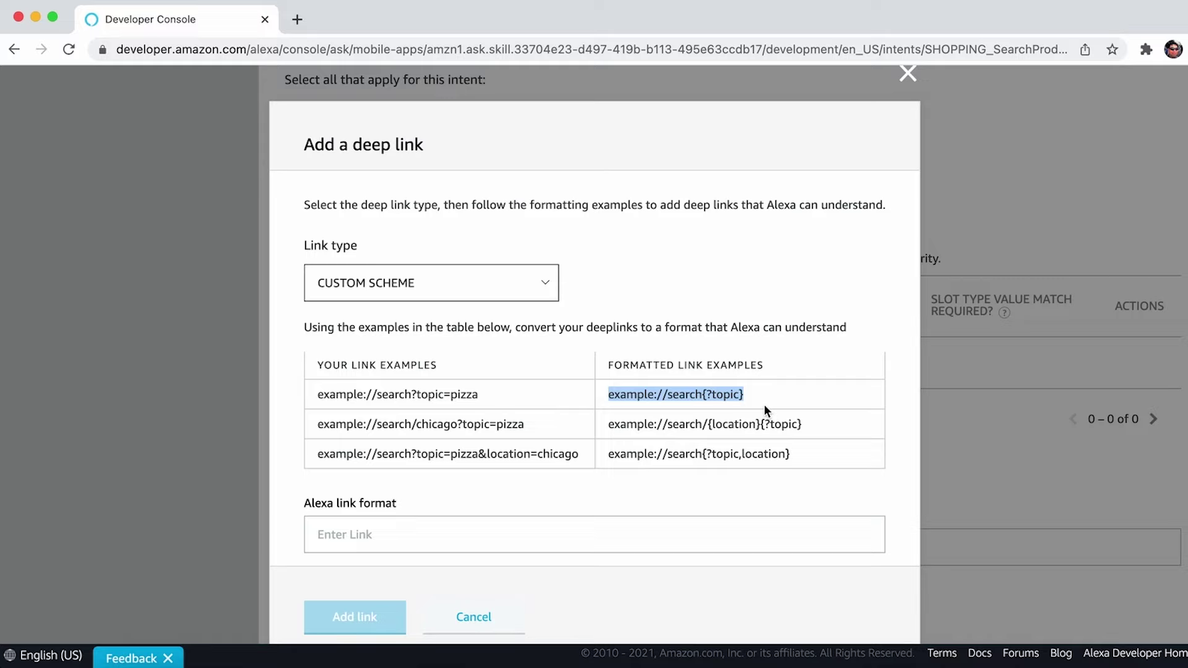
pyautogui.click(783, 394)
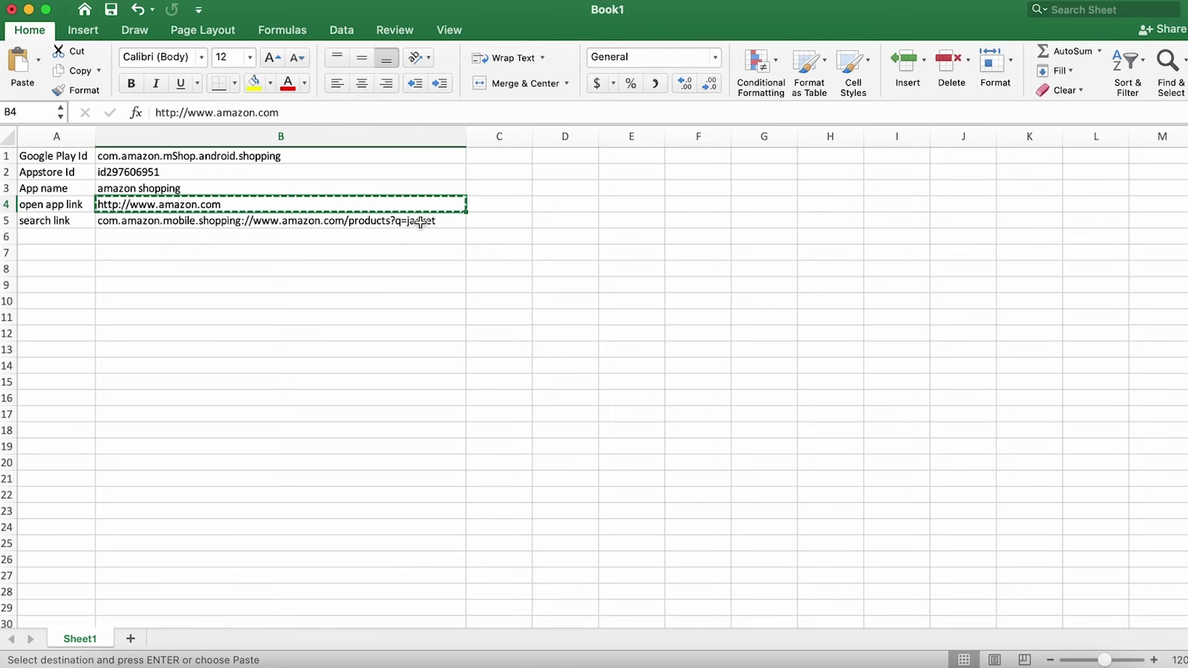
# Step: Copy the search link from cell B5 of the Book1 spreadsheet in Excel into the deep link's Alexa link format
pyautogui.click(420, 223)
pyautogui.press('cmd+c')
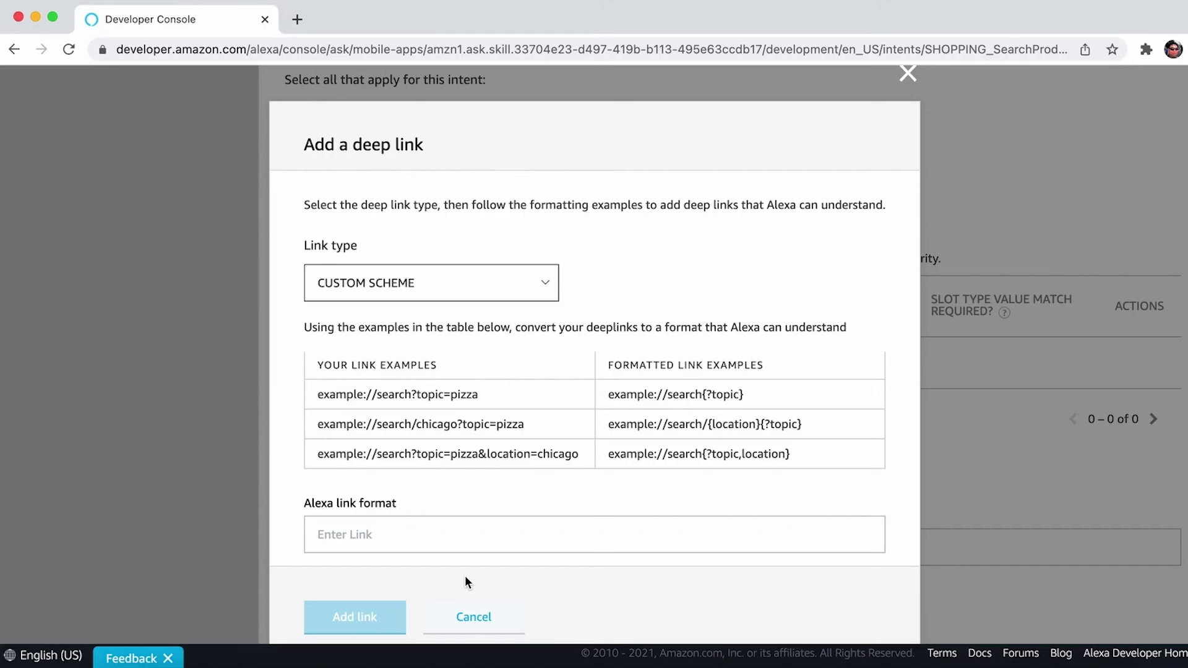
pyautogui.click(399, 534)
pyautogui.press('super+v')
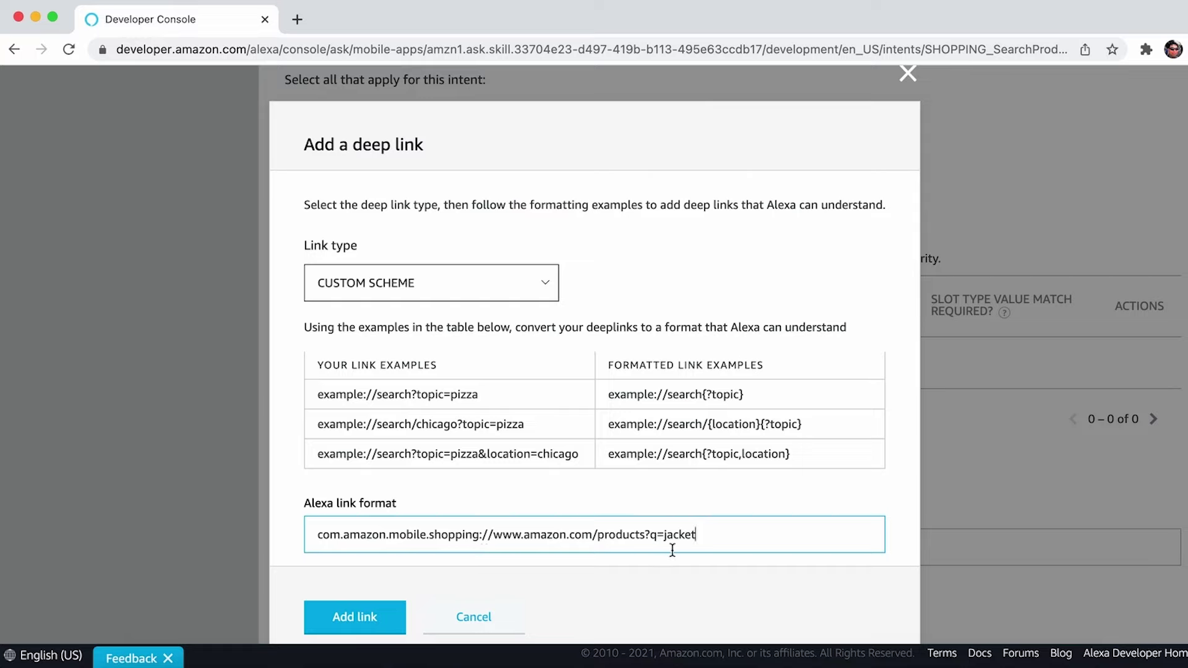
pyautogui.doubleClick(654, 535)
pyautogui.doubleClick(684, 539)
pyautogui.click(712, 540)
pyautogui.press('BackSpace')
pyautogui.press('BackSpace')
pyautogui.press('BackSpace')
pyautogui.press('BackSpace')
pyautogui.press('BackSpace')
pyautogui.press('BackSpace')
pyautogui.press('BackSpace')
pyautogui.write('}')
pyautogui.press('Left')
pyautogui.press('Left')
pyautogui.press('Left')
pyautogui.write('{')
pyautogui.scroll(-1, 567, 563)
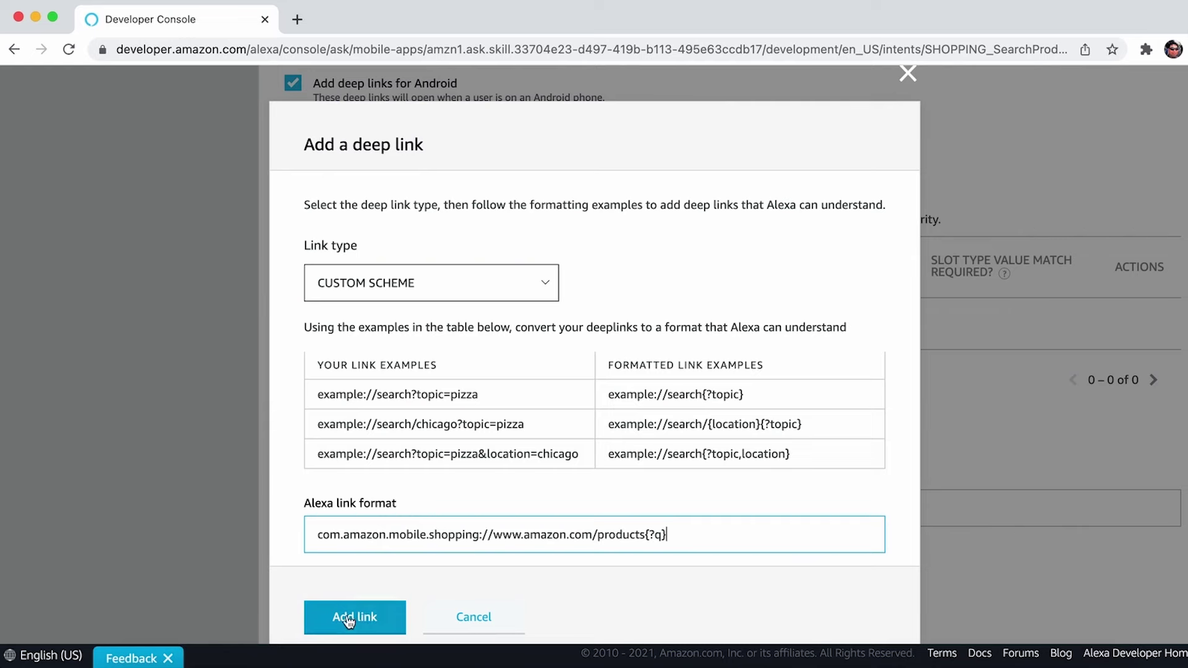
pyautogui.click(328, 617)
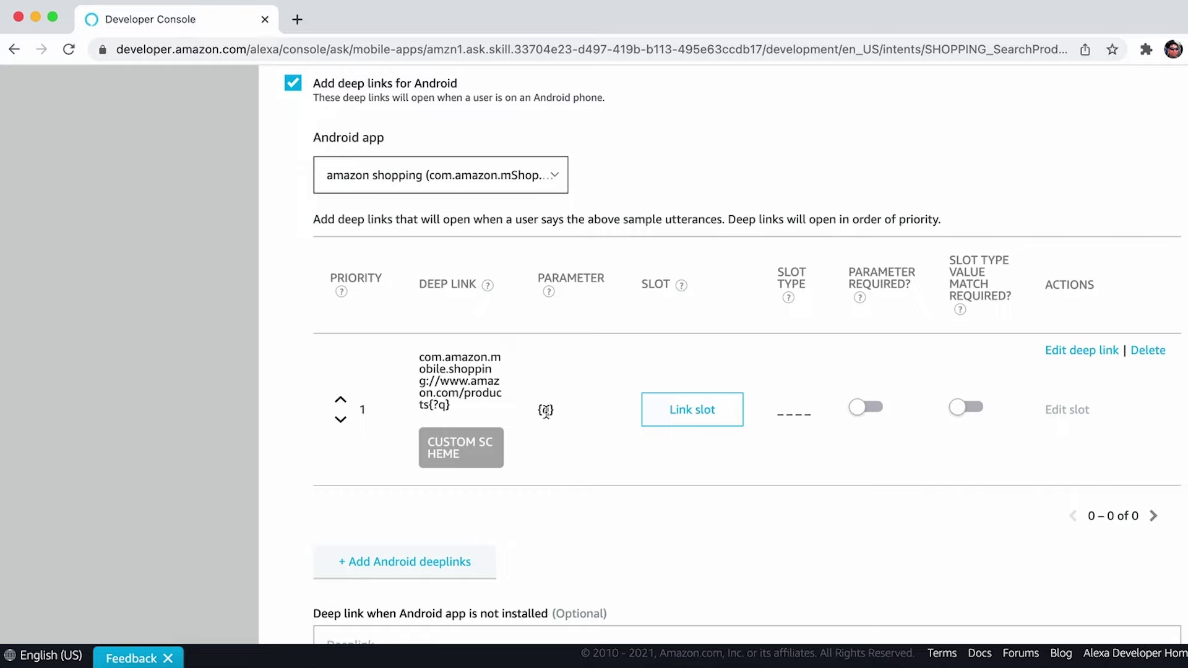
# Step: Link the Android deep link's {q} parameter to the {product} slot
pyautogui.click(712, 424)
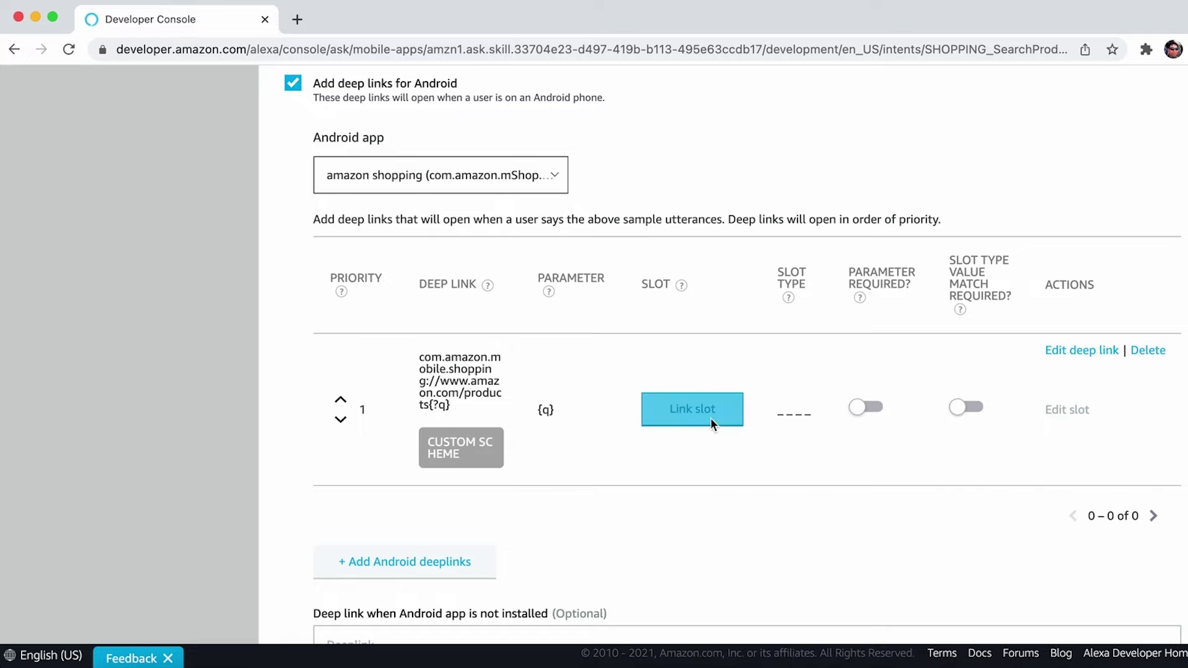
pyautogui.click(700, 409)
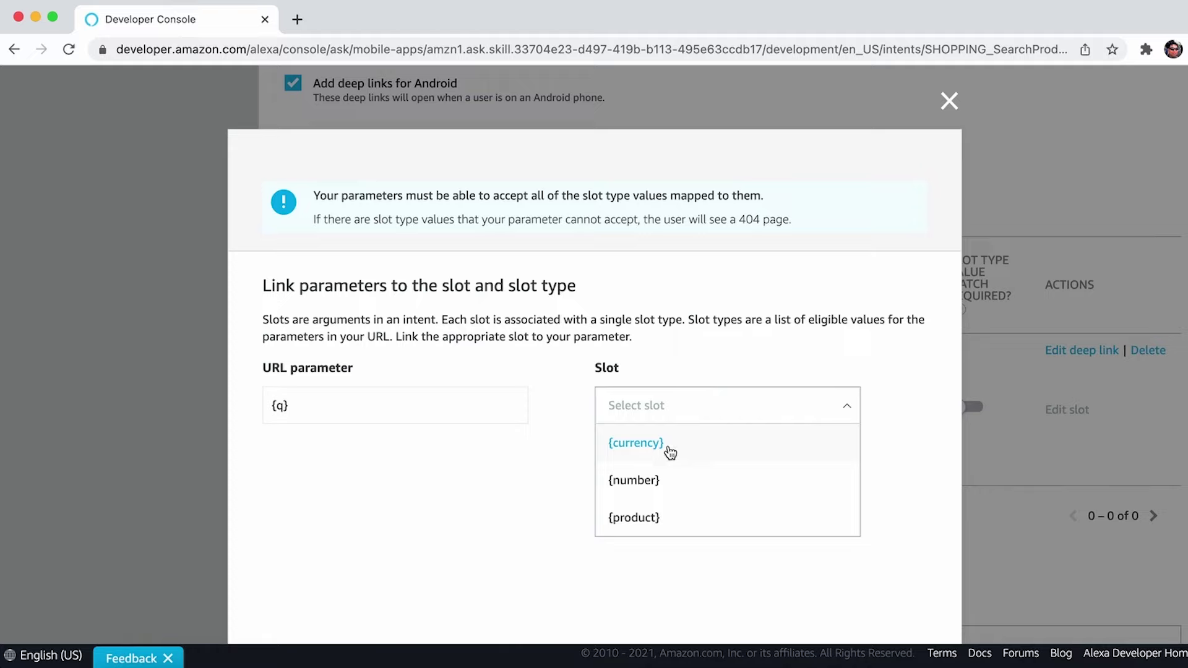
pyautogui.click(638, 523)
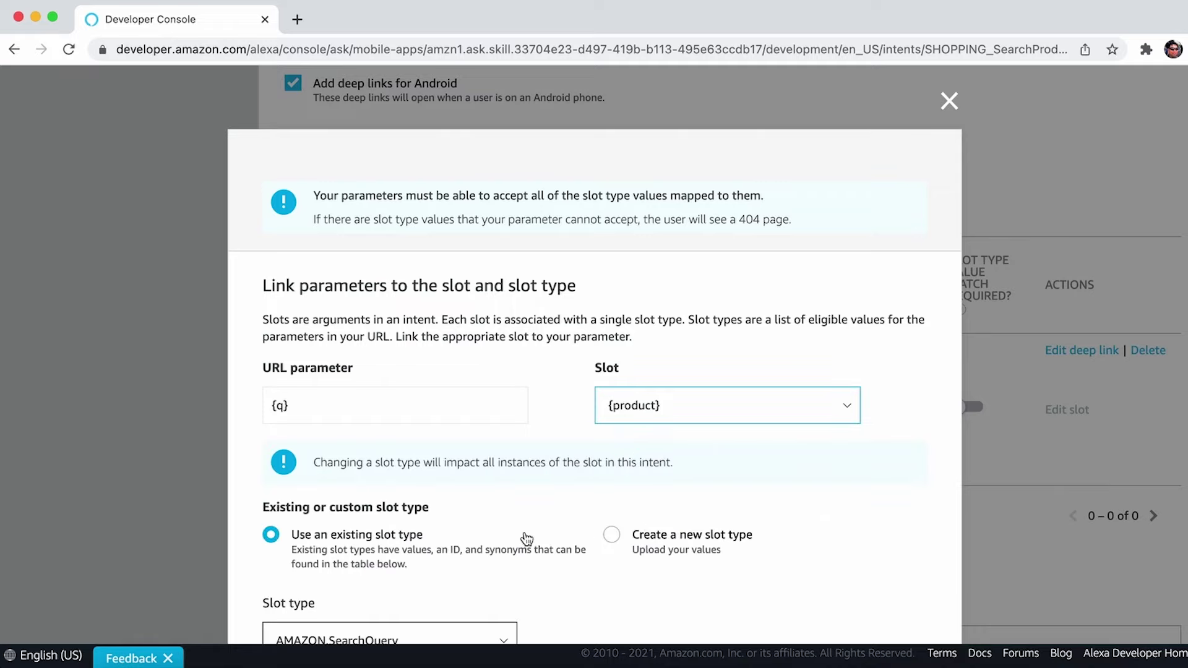